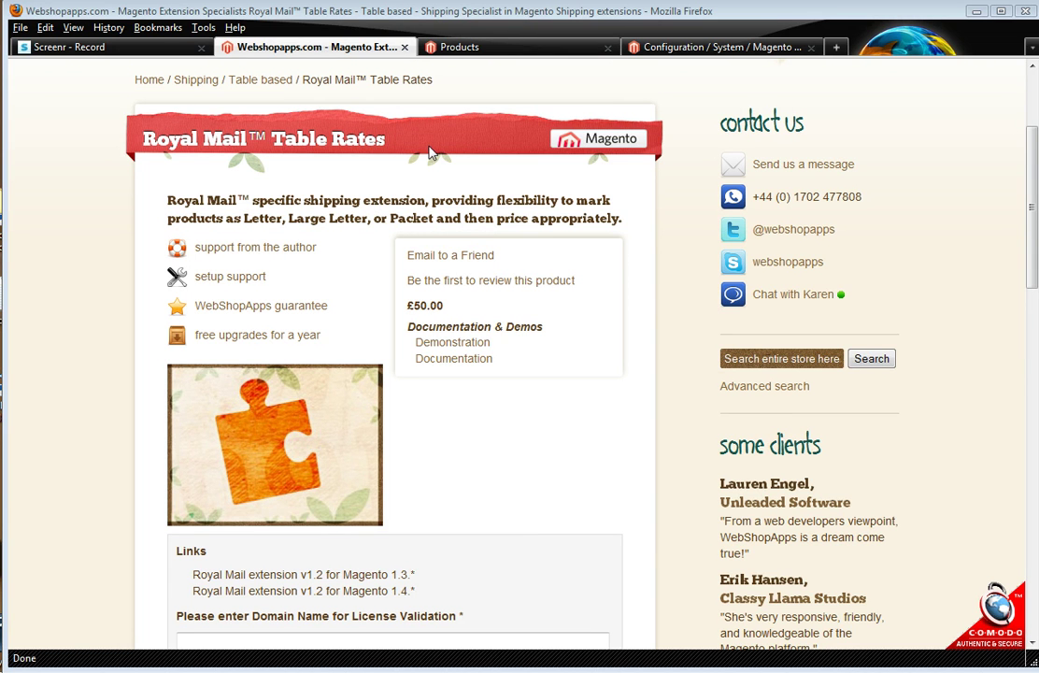
Browse the letter and package products in the Magento demo storefront
click(483, 48)
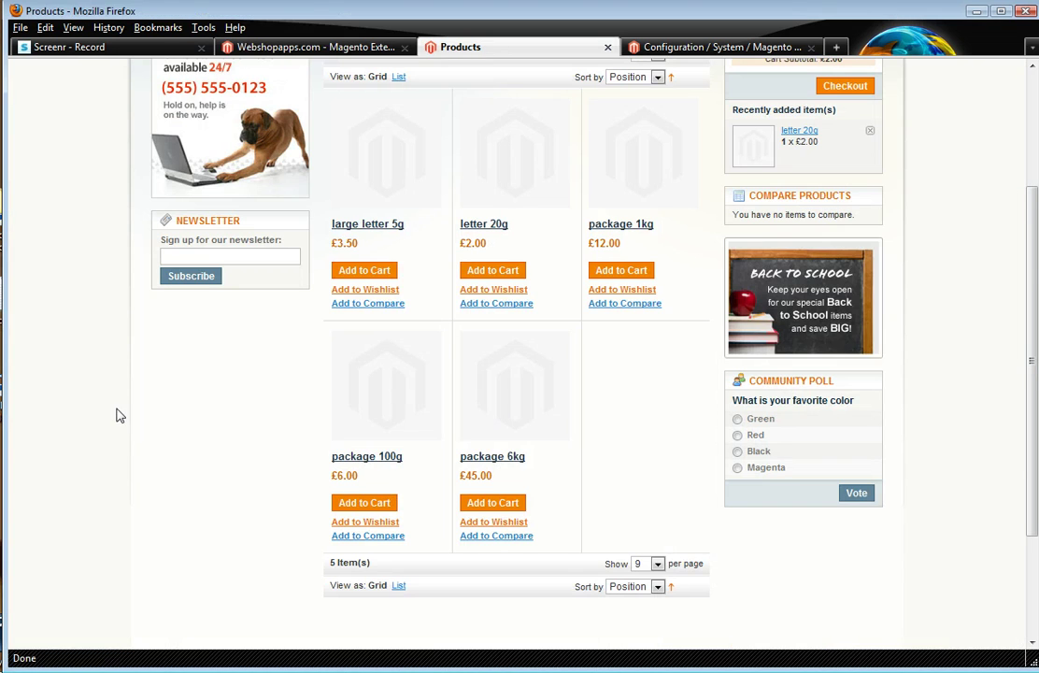
scroll(145, 433, up, 2)
scroll(145, 433, down, 2)
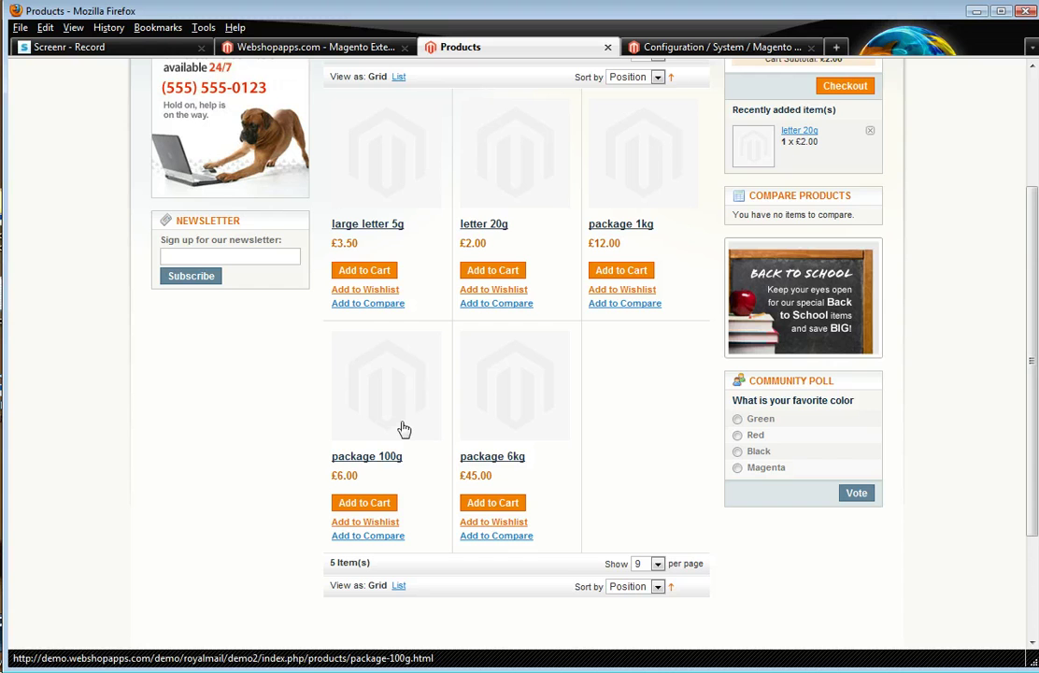
Open the shopping cart and review its contents and the estimated Royal Mail shipping options
scroll(403, 429, up, 4)
click(769, 116)
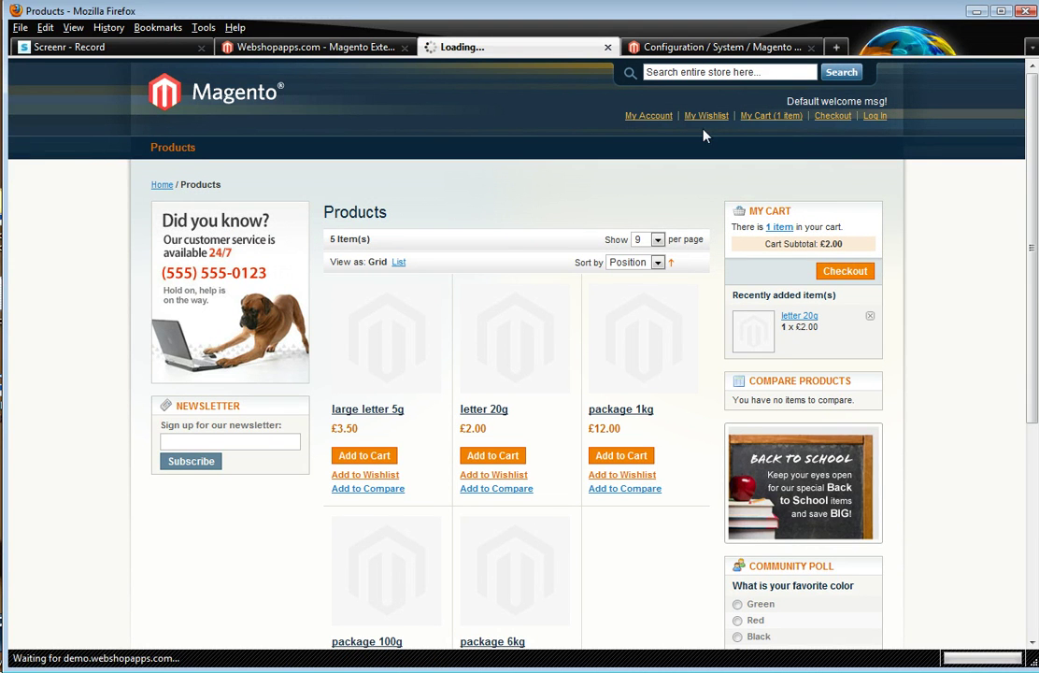
scroll(572, 365, down, 5)
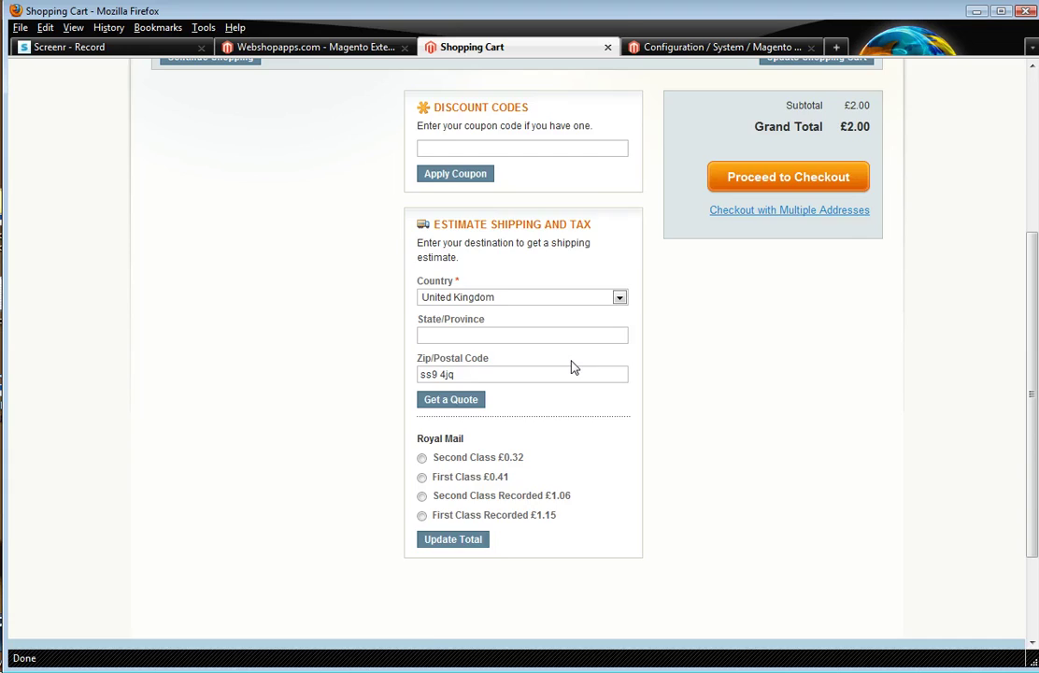
scroll(580, 370, up, 4)
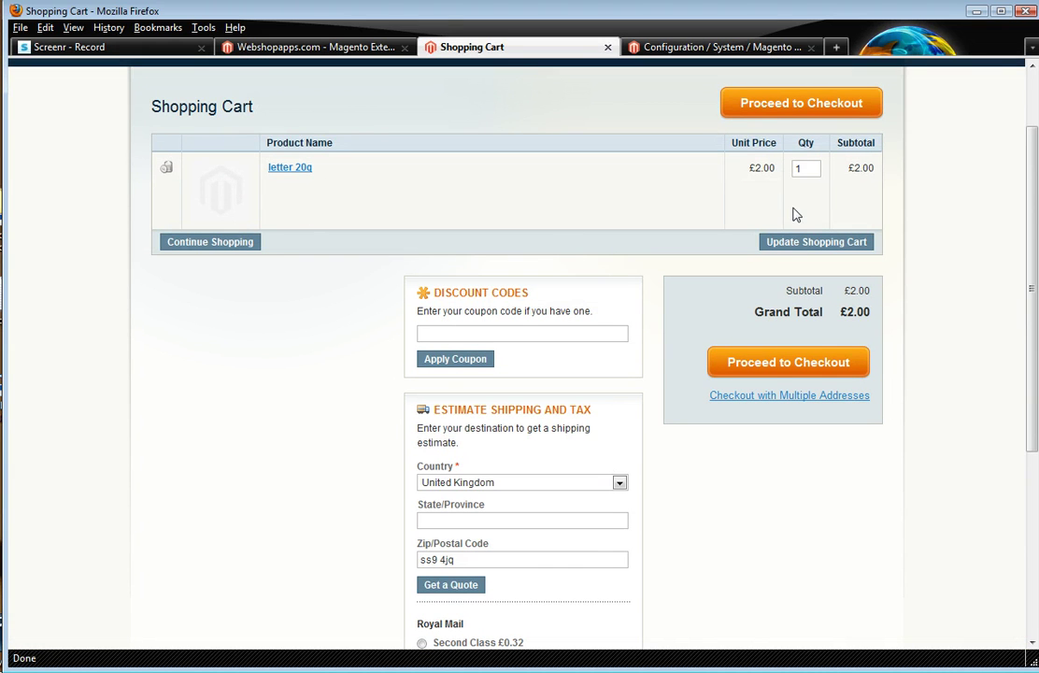
scroll(480, 332, down, 4)
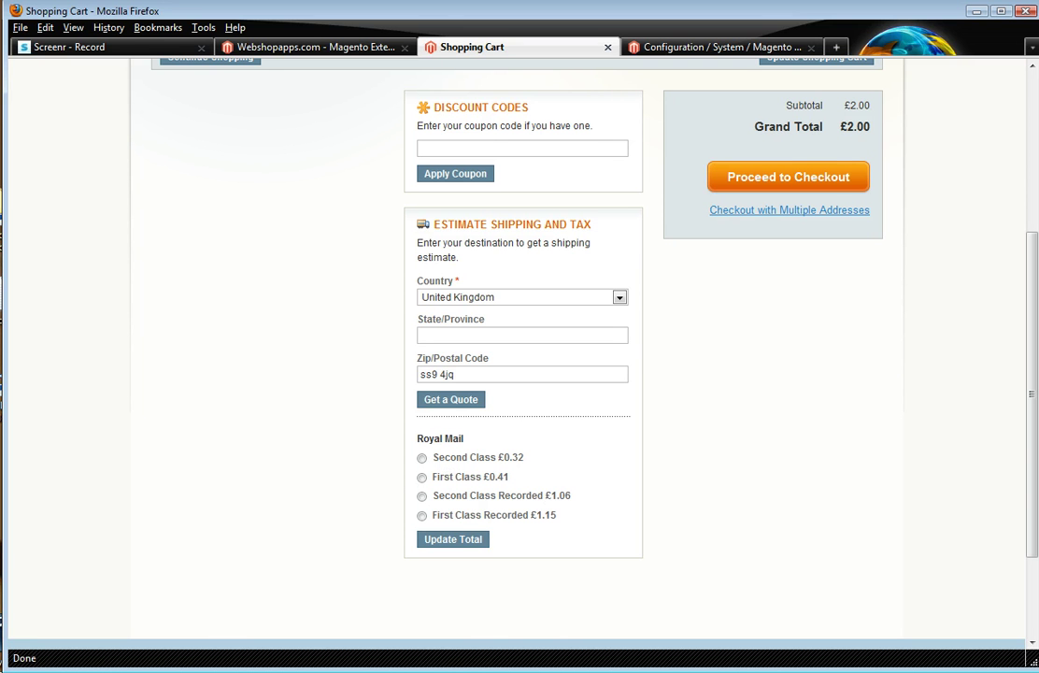
Switch to the royal mail rates.csv sheet in OpenOffice Calc and inspect the Item To and Shipping Price of the first LETTER row
key(alt+Tab)
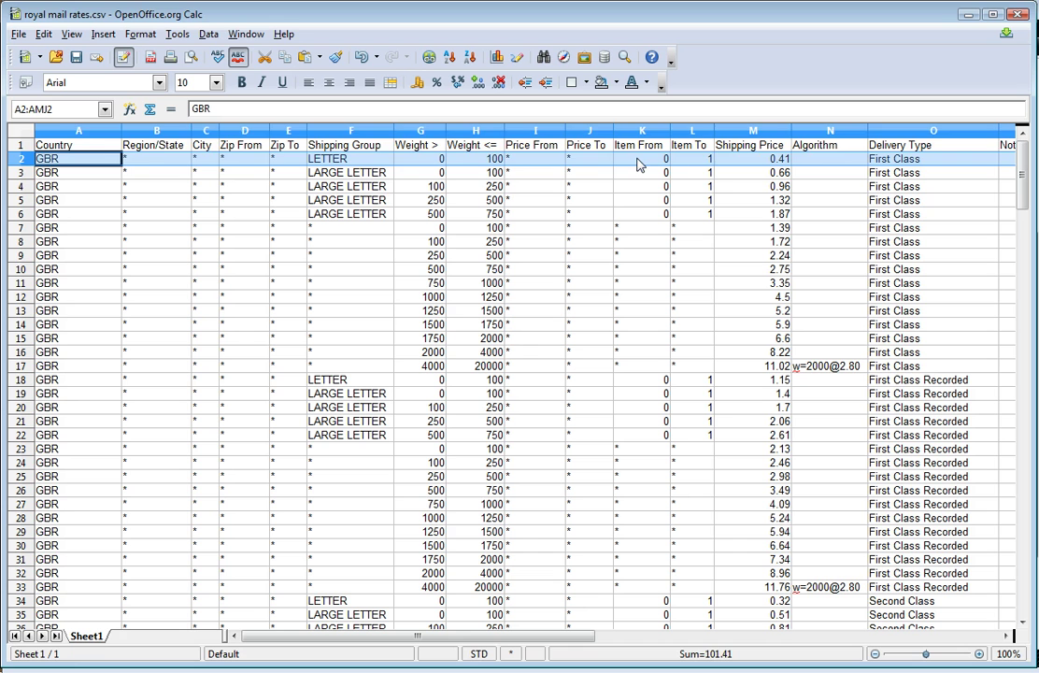
click(693, 166)
click(753, 163)
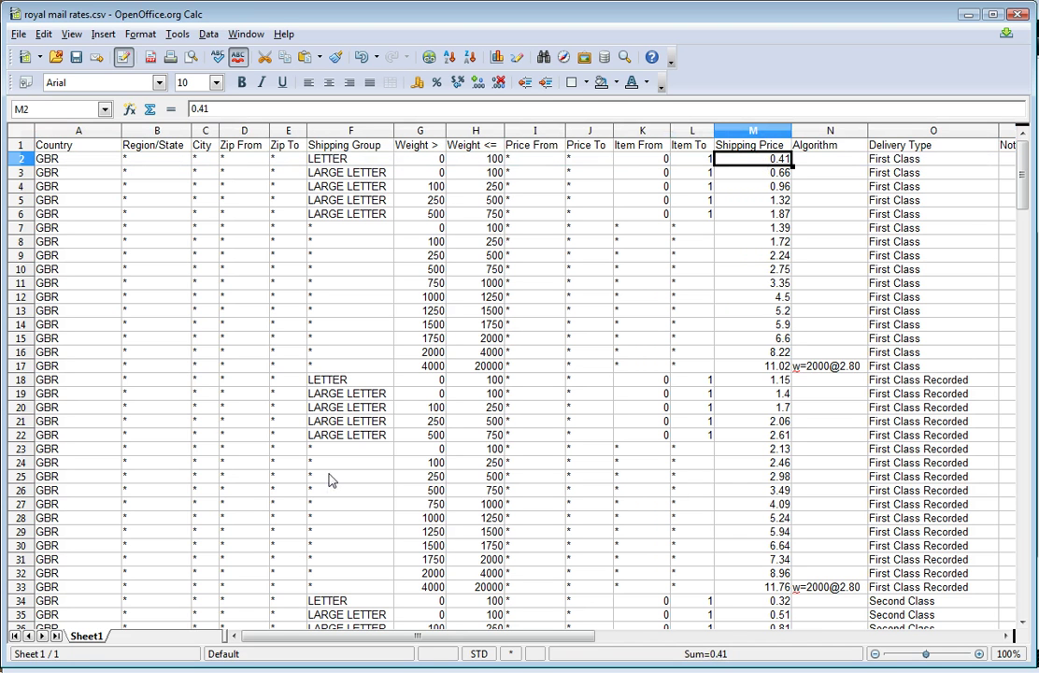
click(694, 166)
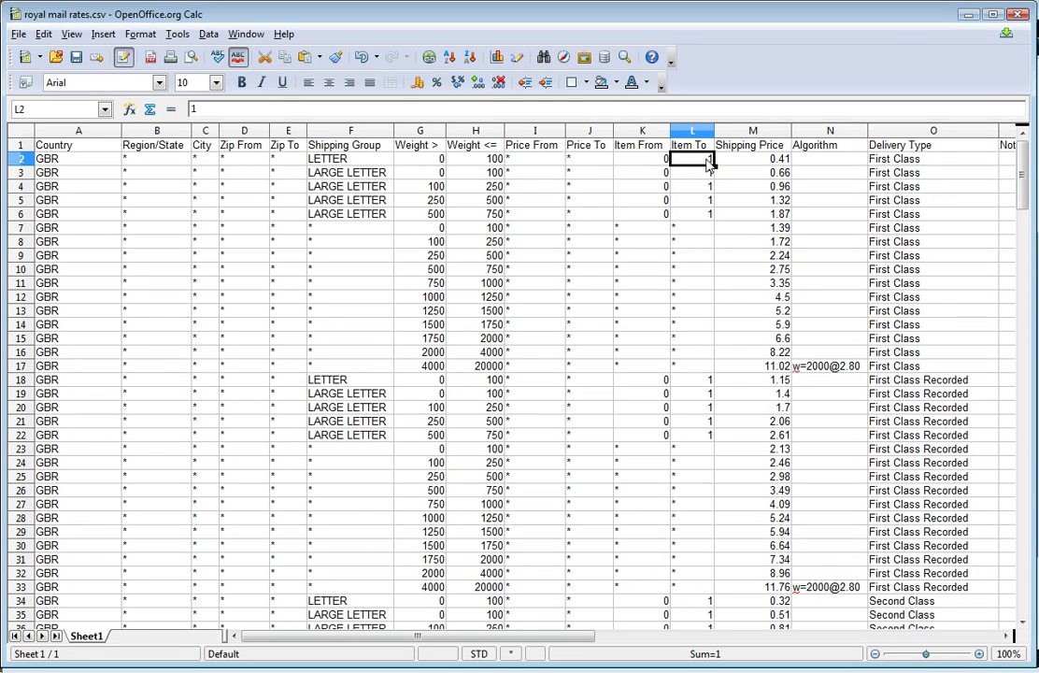
Return to the shopping cart in Firefox and update the quantity of the letter 20g product to 2
click(969, 15)
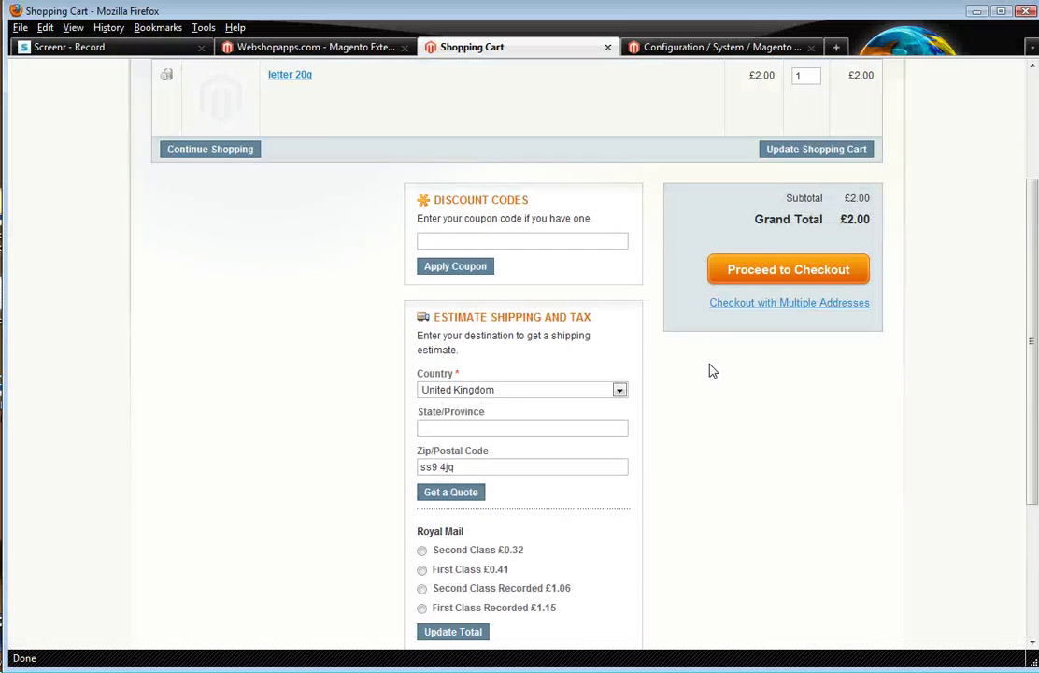
scroll(712, 371, up, 3)
double_click(802, 261)
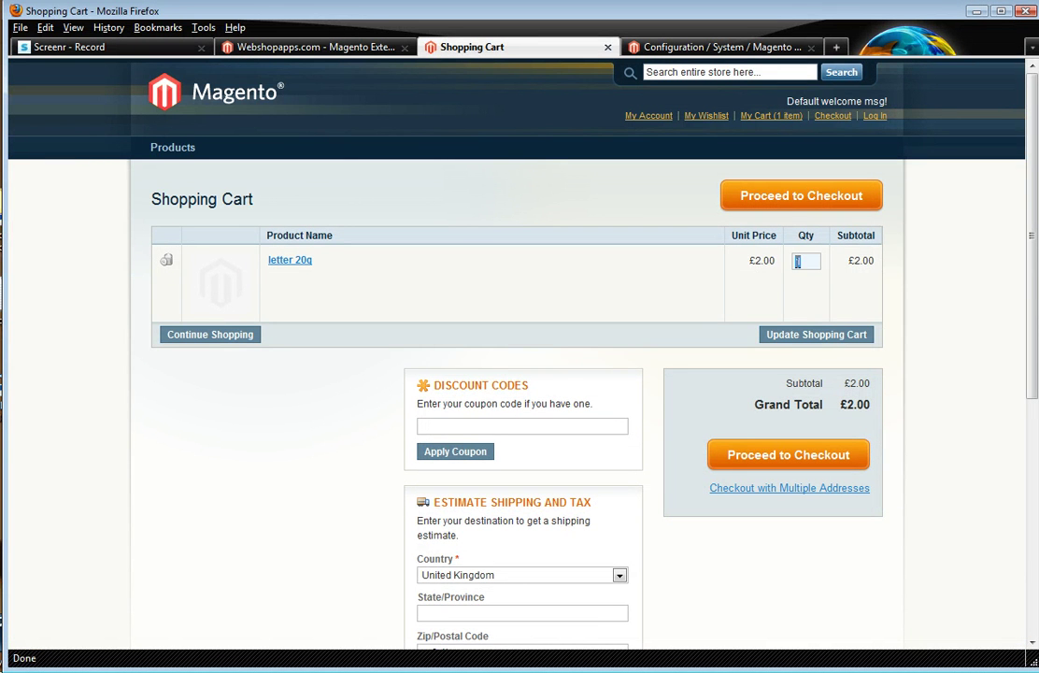
text(2)
click(816, 338)
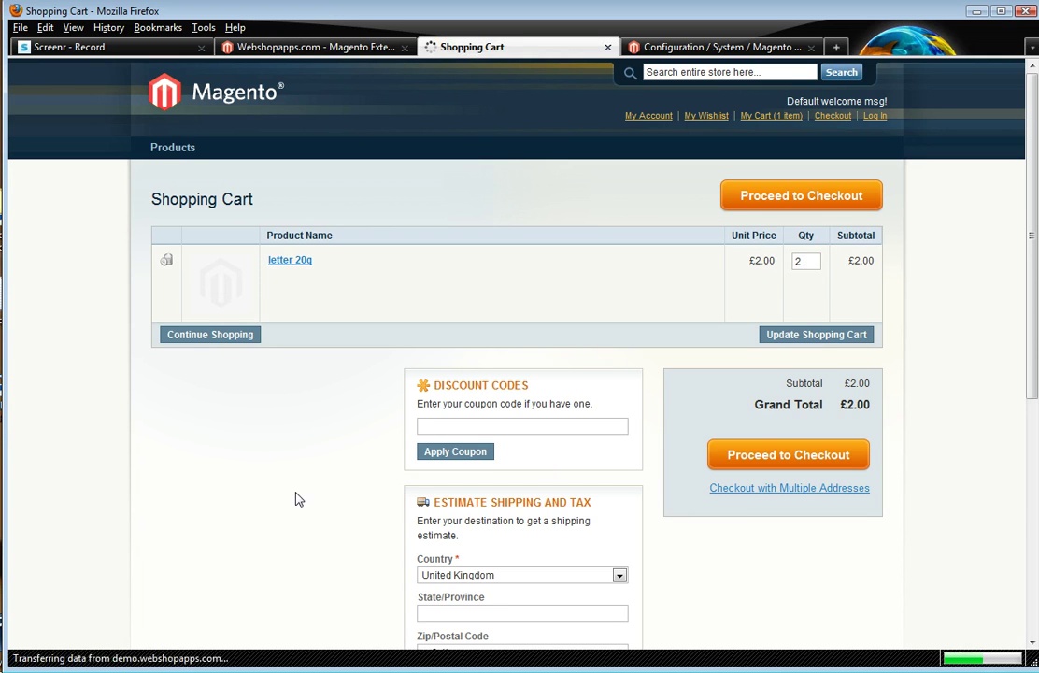
scroll(299, 497, down, 3)
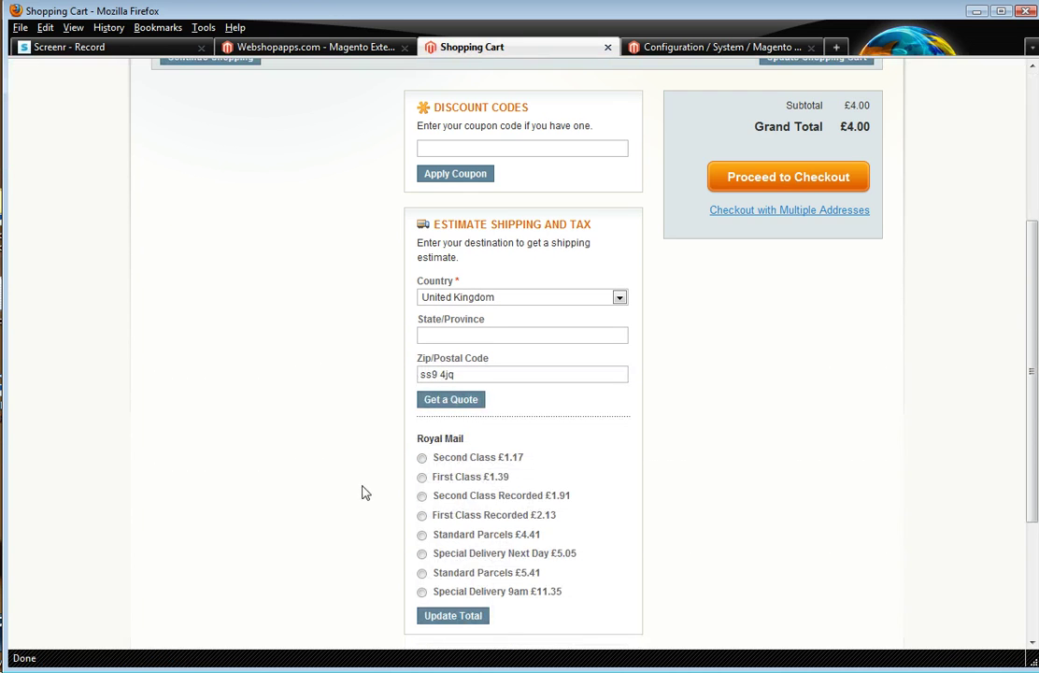
Highlight the cart's First Class quote and compare it with First Class rate rows 7 to 17 in the OpenOffice Calc sheet
drag(430, 476, 589, 485)
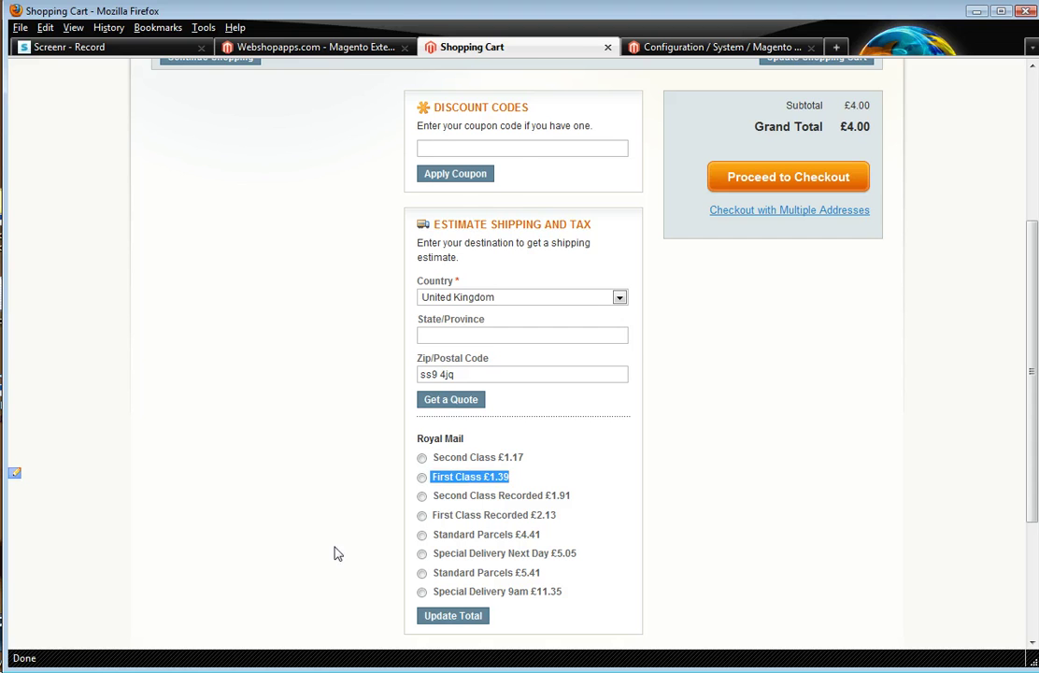
key(alt+Tab)
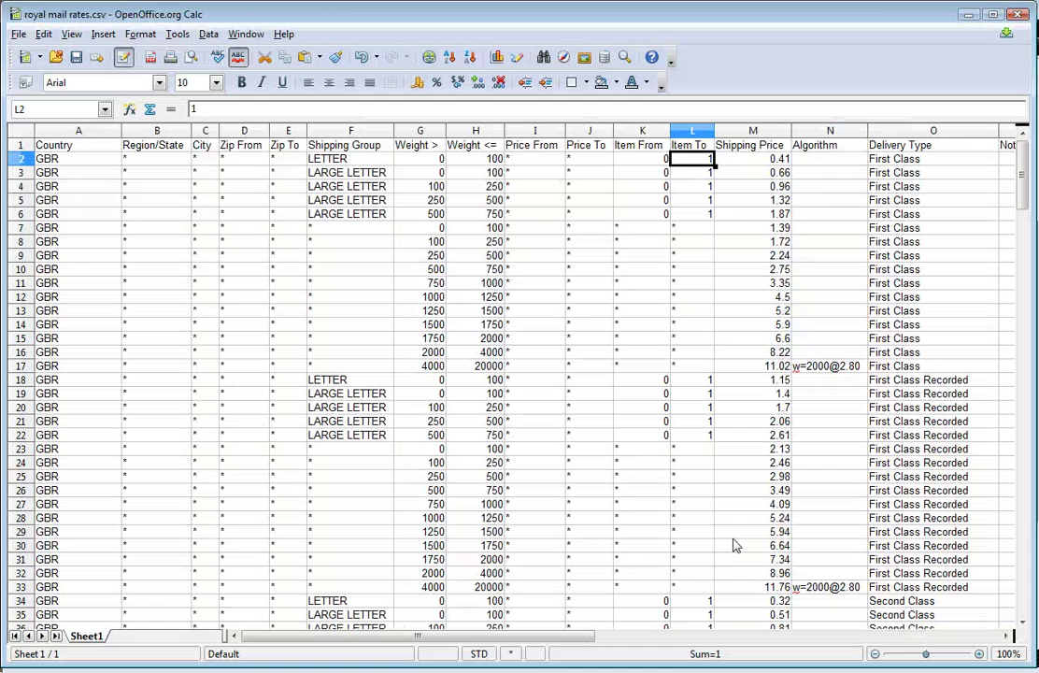
click(782, 234)
drag(21, 227, 21, 296)
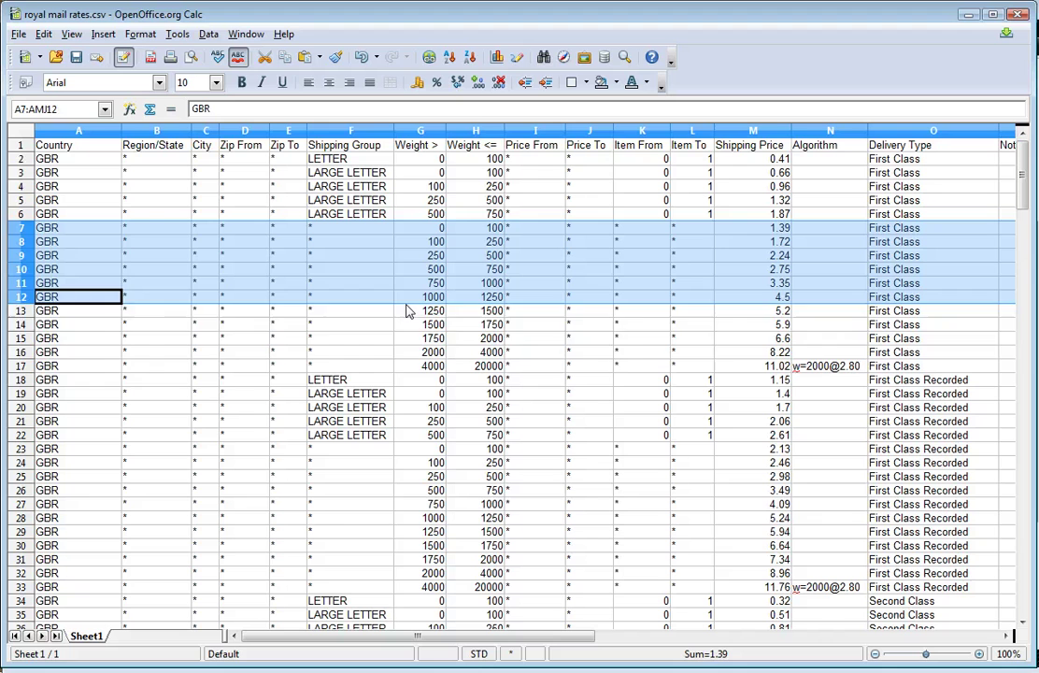
drag(407, 310, 409, 366)
Switch to the Magento admin configuration in Firefox and review the Royal Mail allowed methods and the Show Notes setting
key(alt+Tab)
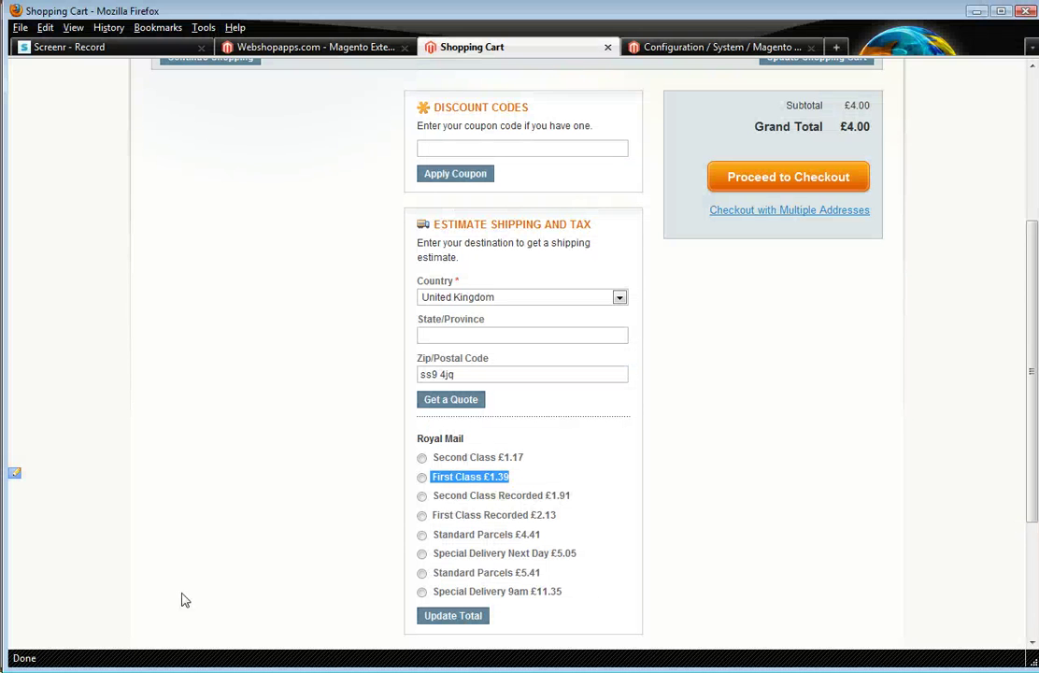
click(672, 47)
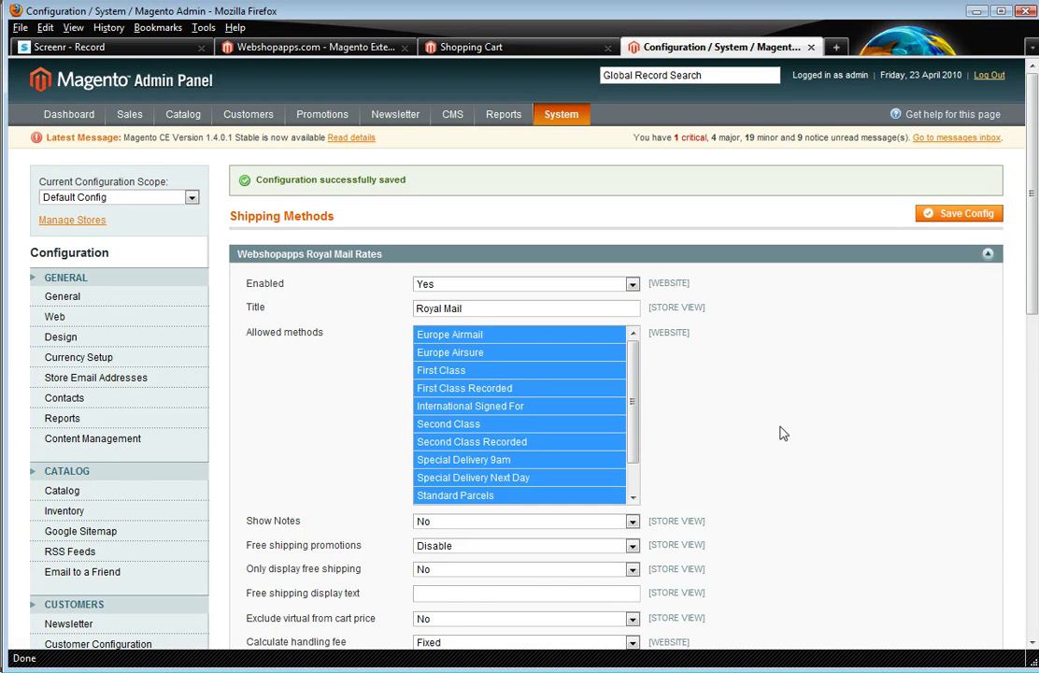
scroll(747, 416, down, 2)
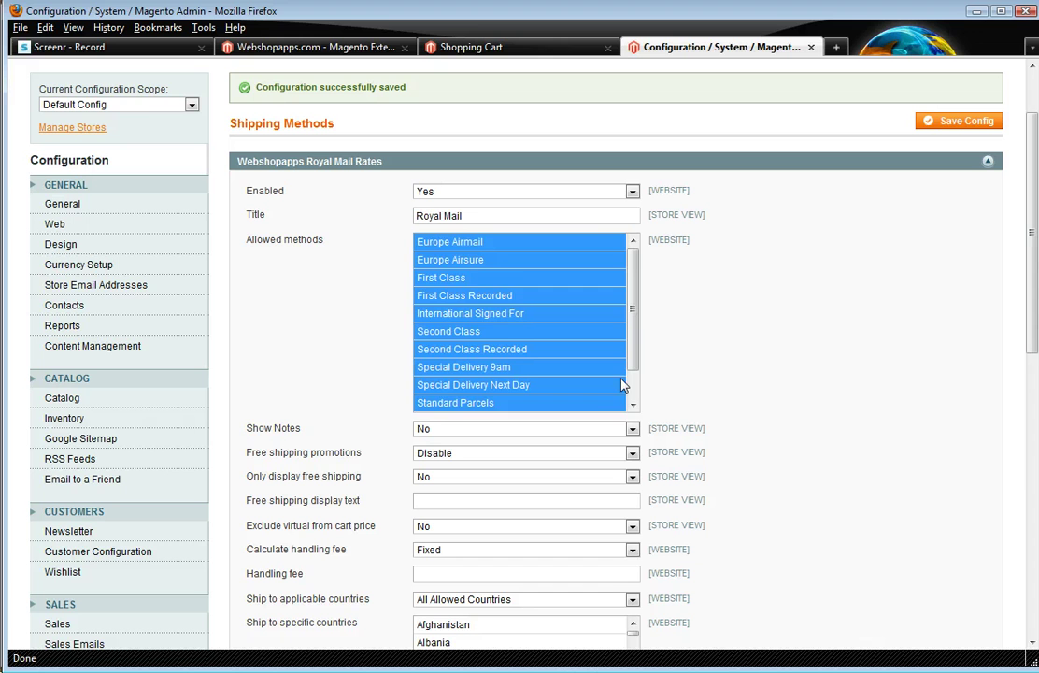
scroll(633, 400, down, 1)
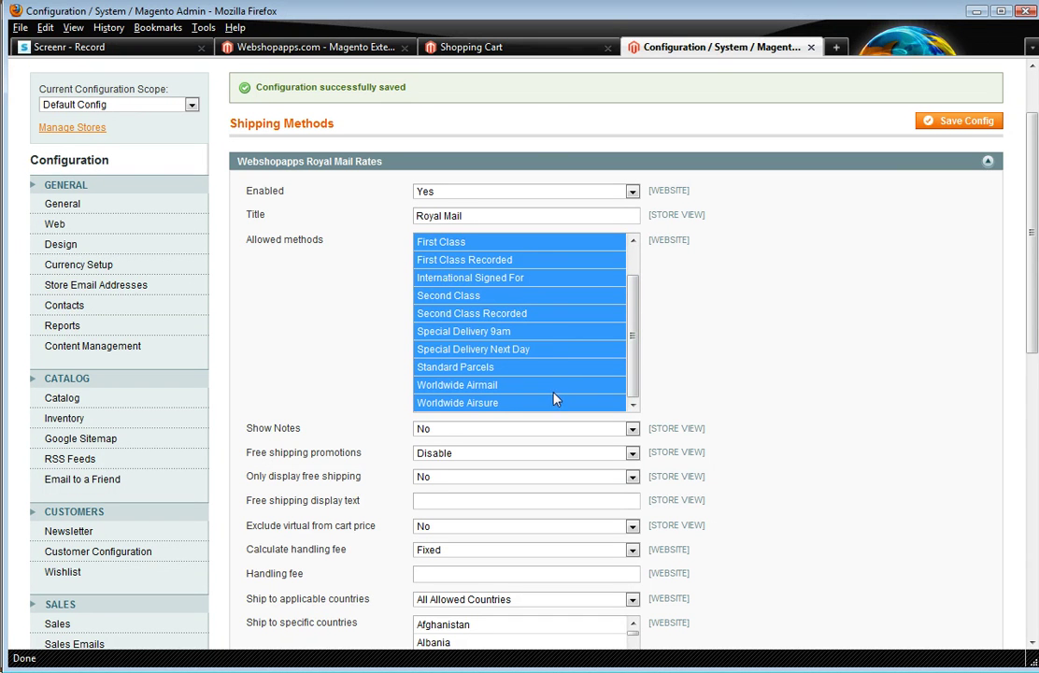
scroll(555, 388, up, 1)
scroll(554, 388, down, 1)
scroll(707, 420, down, 2)
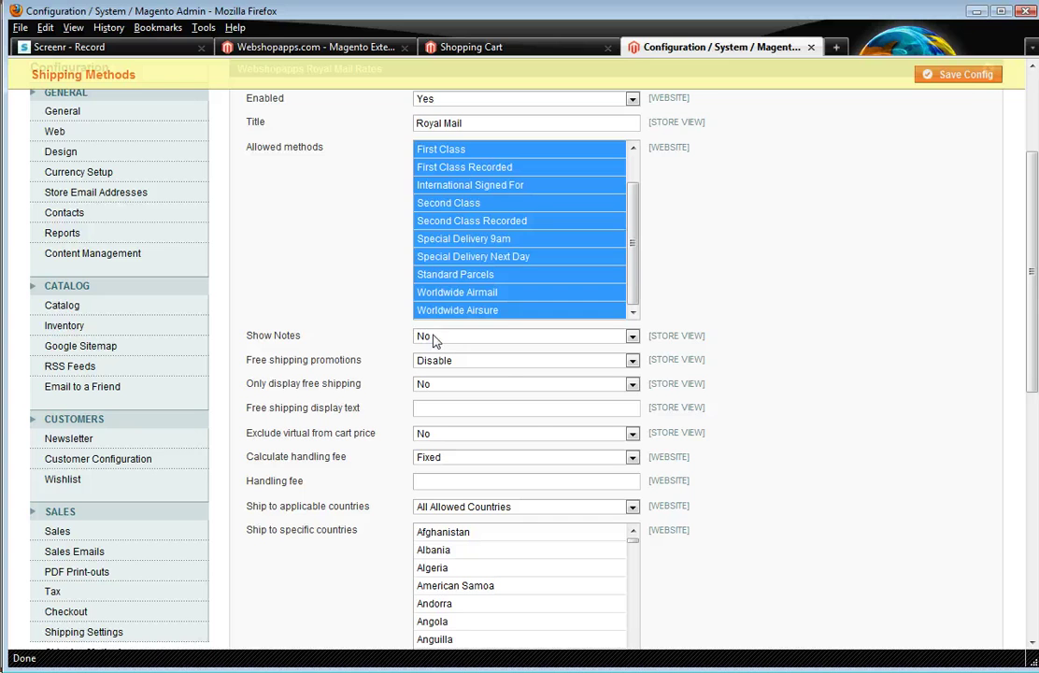
Switch to OpenOffice Calc and highlight the insurance notes for the Standard Parcels rates in cells P60:P76
key(alt+Tab)
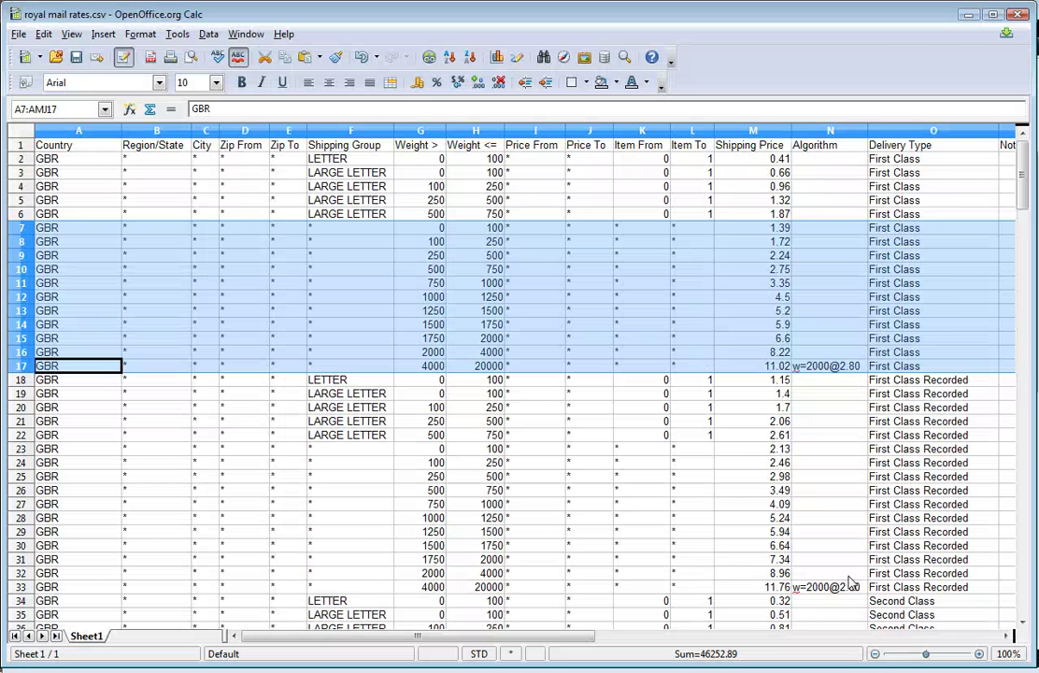
scroll(858, 496, down, 19)
scroll(863, 505, up, 3)
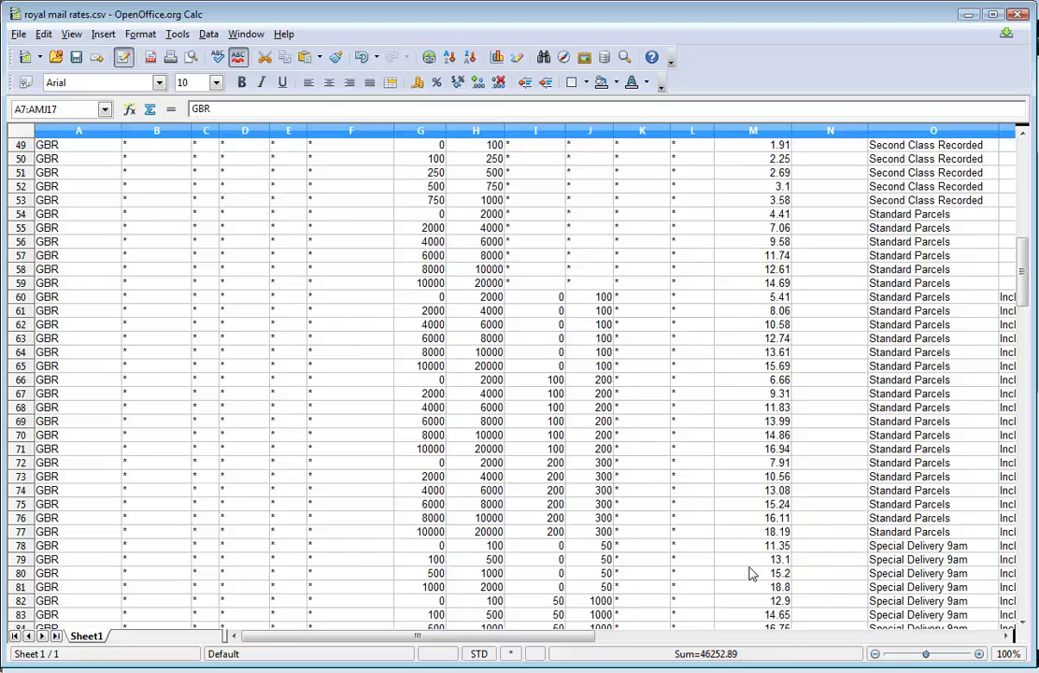
drag(367, 639, 418, 641)
drag(879, 297, 879, 524)
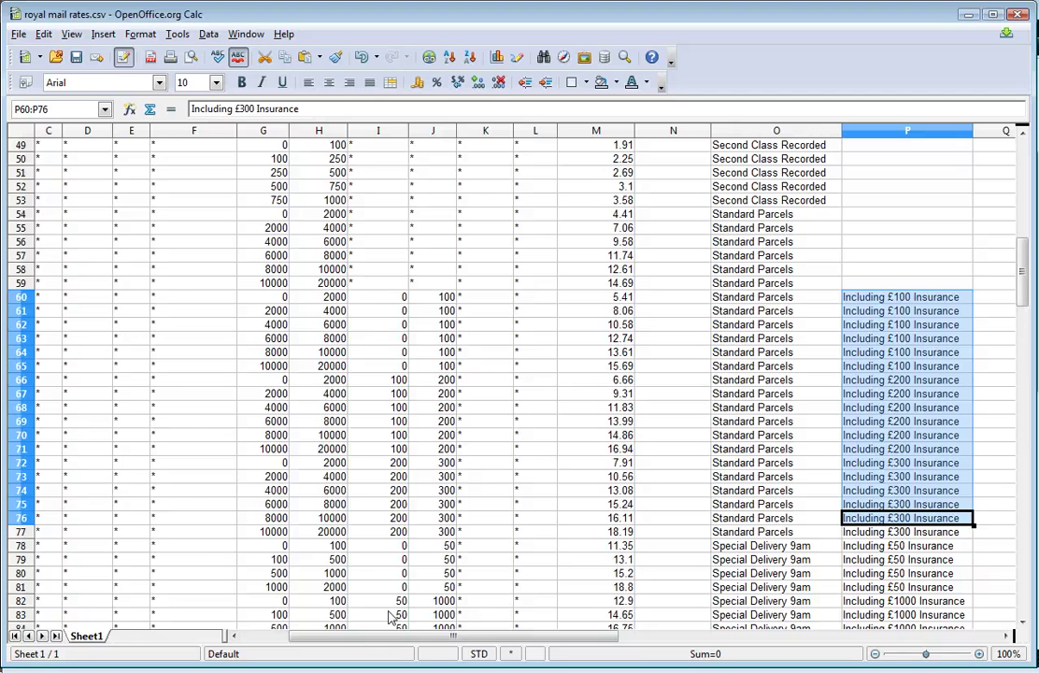
Back in Firefox, check the cart's parcel options, set Show Notes to Yes for Royal Mail Rates in the admin, and save the configuration
key(alt+Tab)
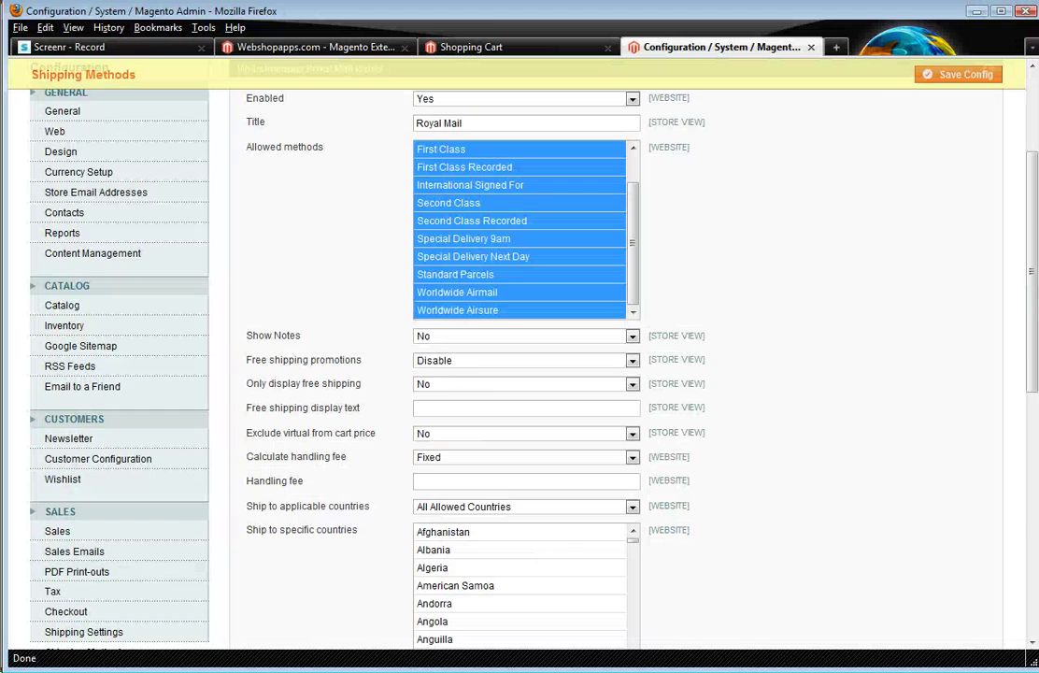
click(487, 44)
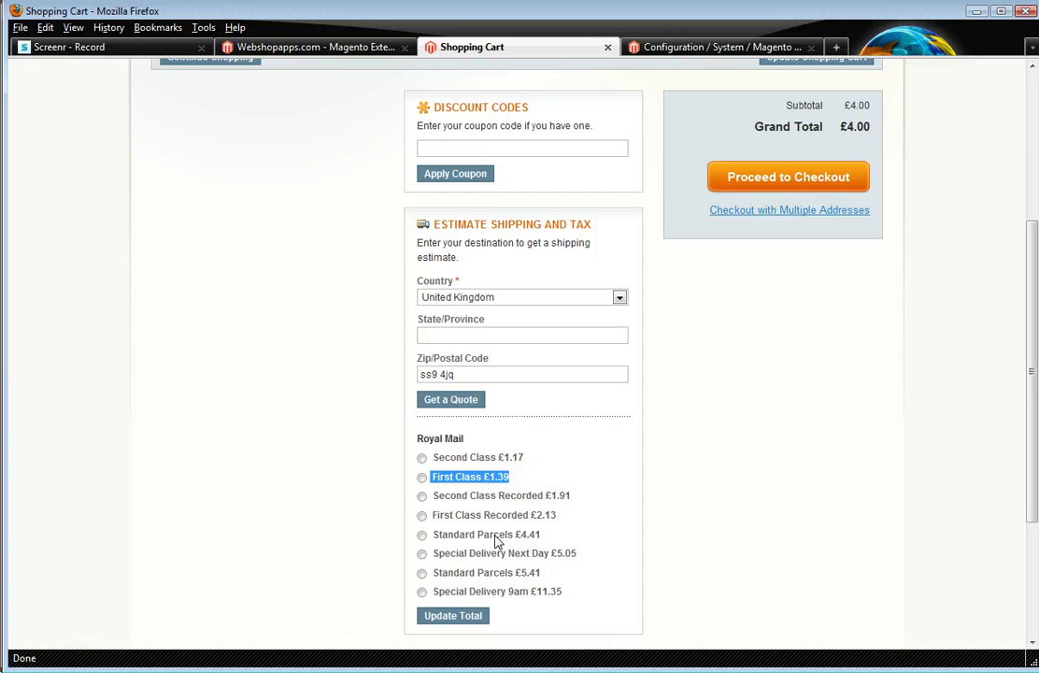
click(717, 46)
click(513, 338)
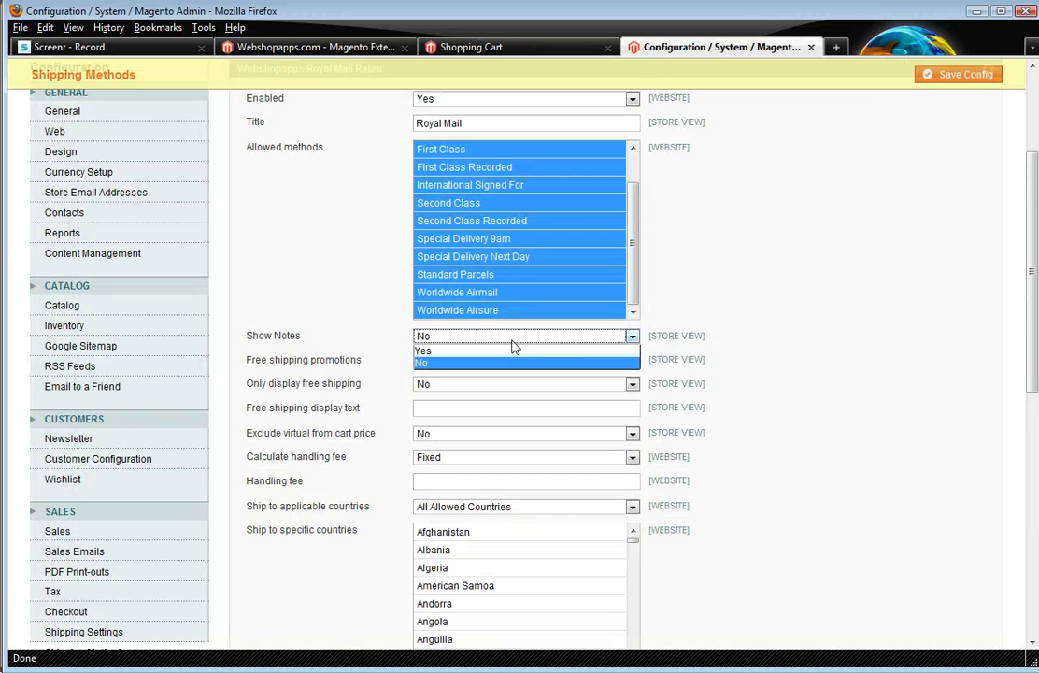
click(505, 351)
click(970, 82)
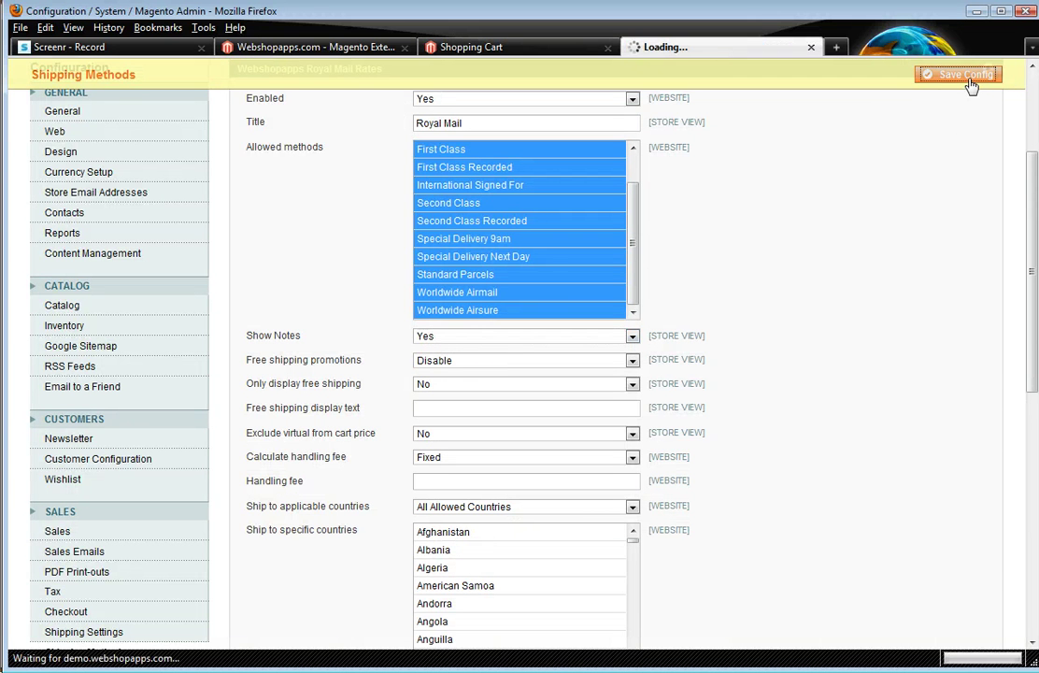
Request a new shipping quote in the storefront cart and review the Royal Mail options and their insurance notes
click(486, 47)
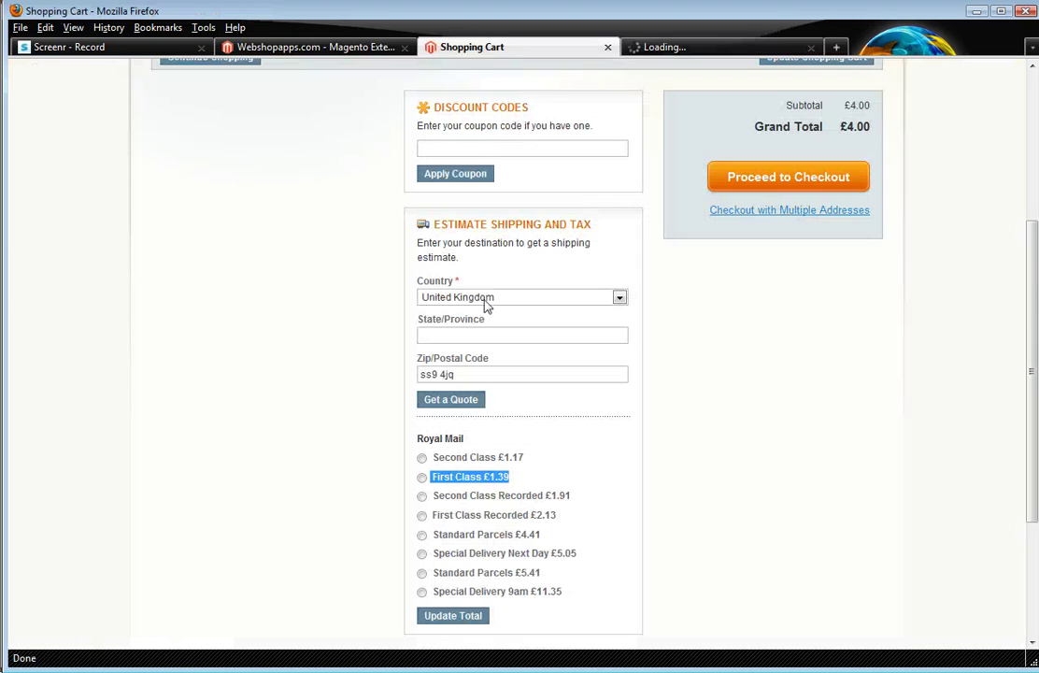
click(460, 403)
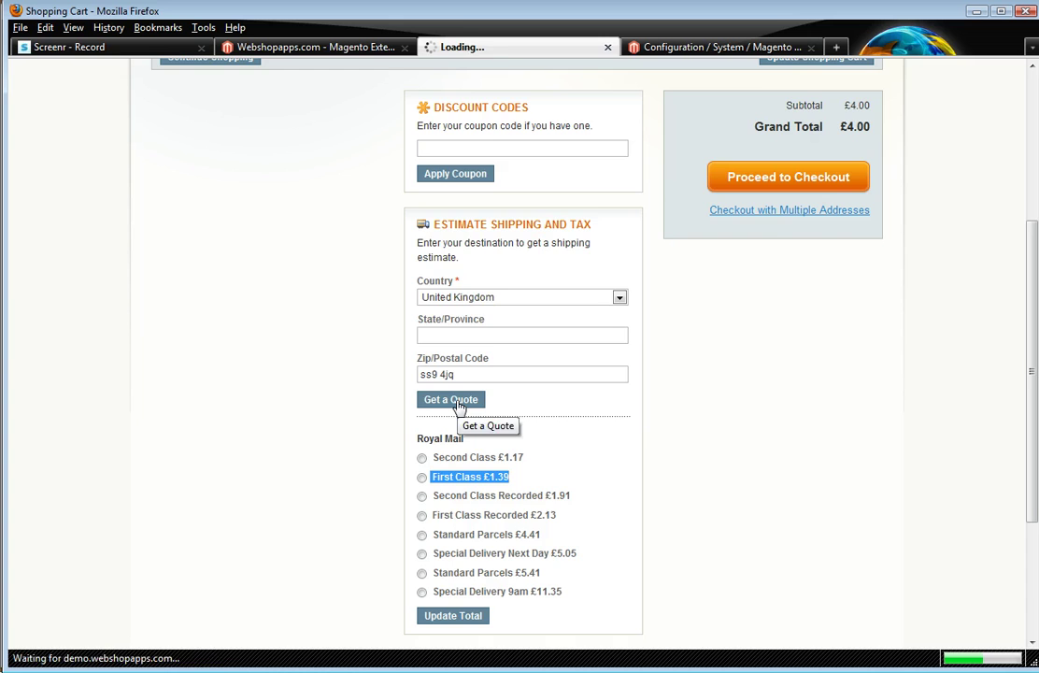
scroll(456, 409, down, 5)
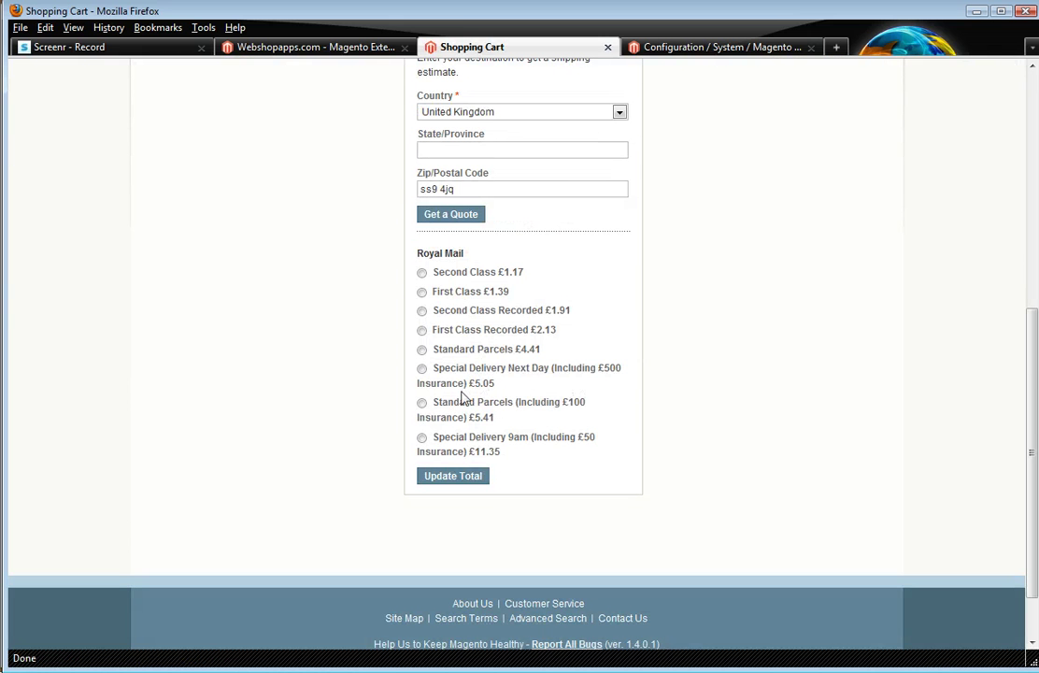
scroll(753, 233, up, 5)
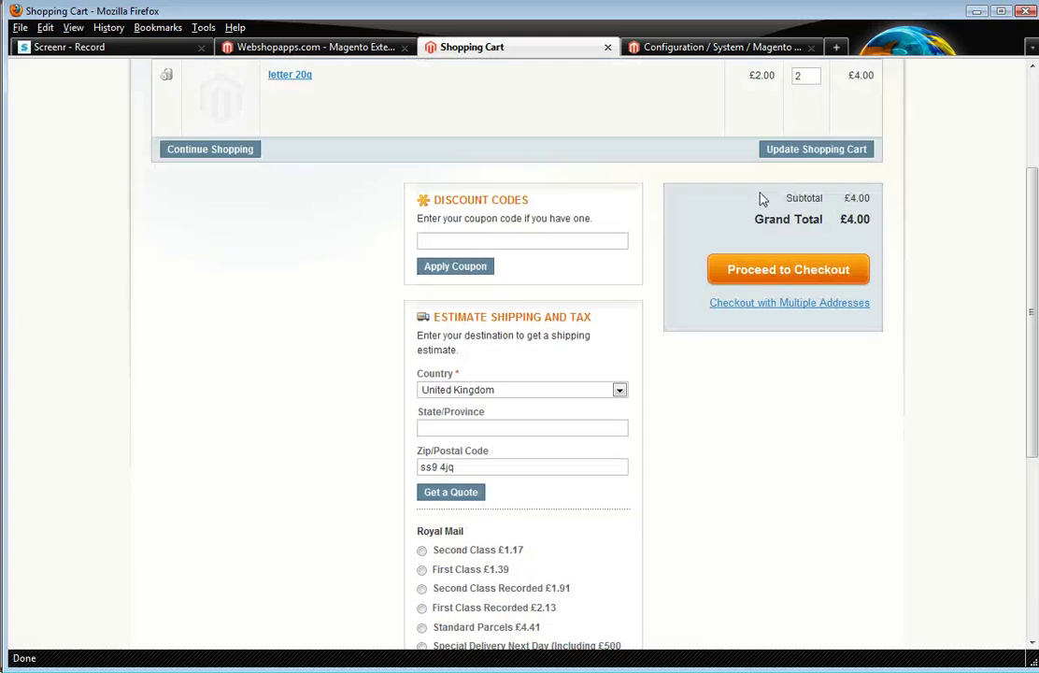
scroll(762, 199, up, 5)
Review the remaining Royal Mail shipping settings in the Magento admin and open the product management list
click(726, 47)
scroll(844, 345, down, 5)
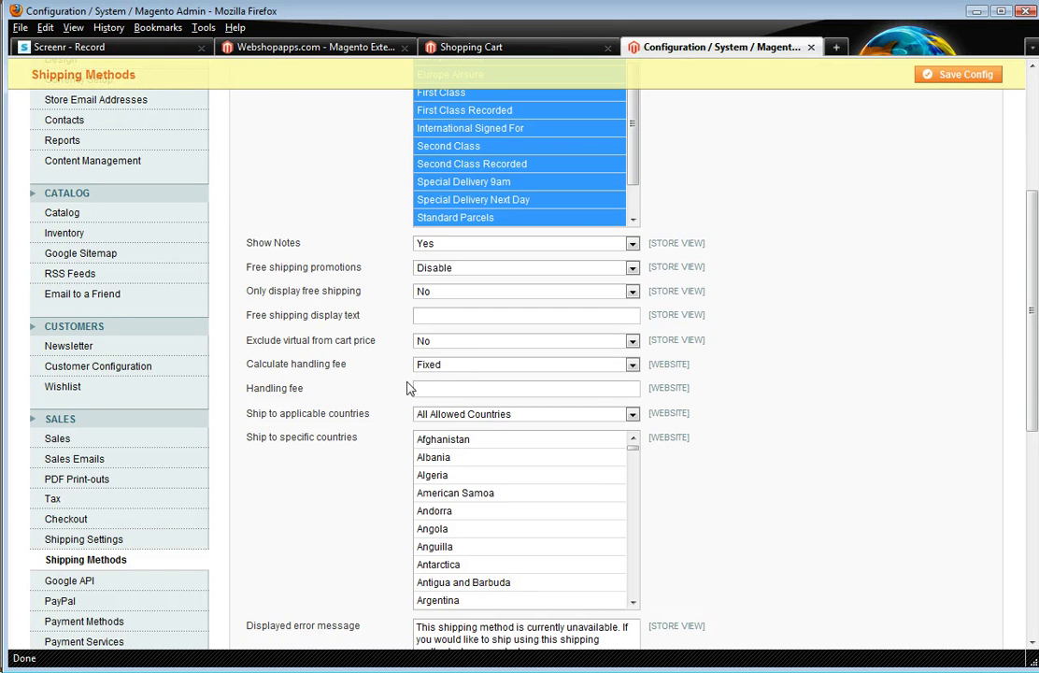
scroll(381, 353, up, 4)
scroll(314, 265, up, 2)
mouse_move(180, 116)
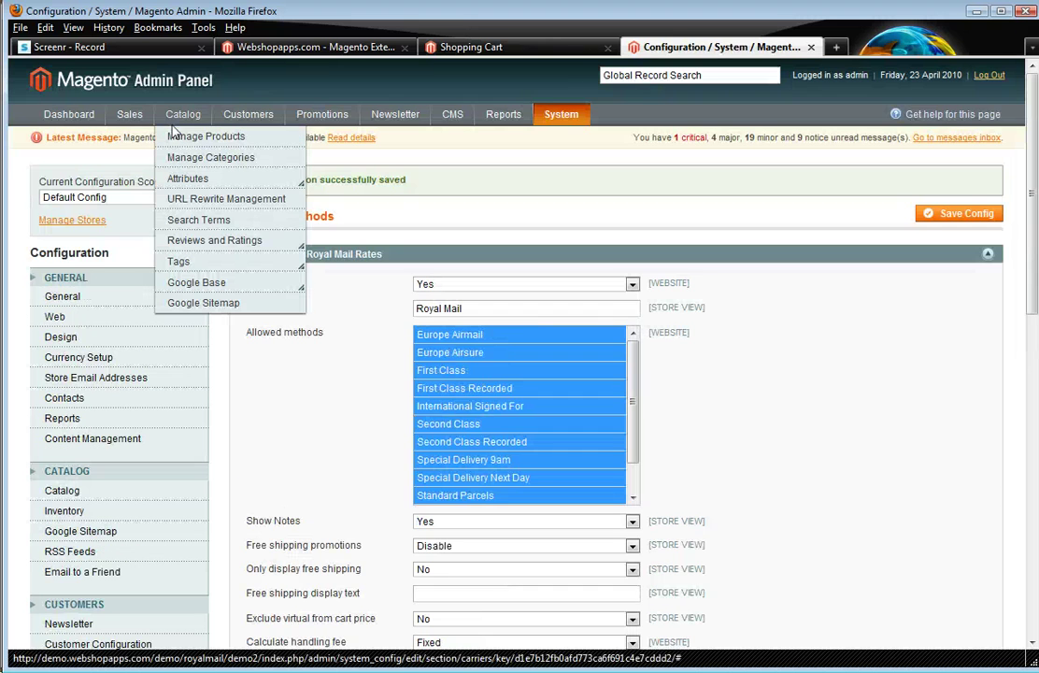
click(176, 140)
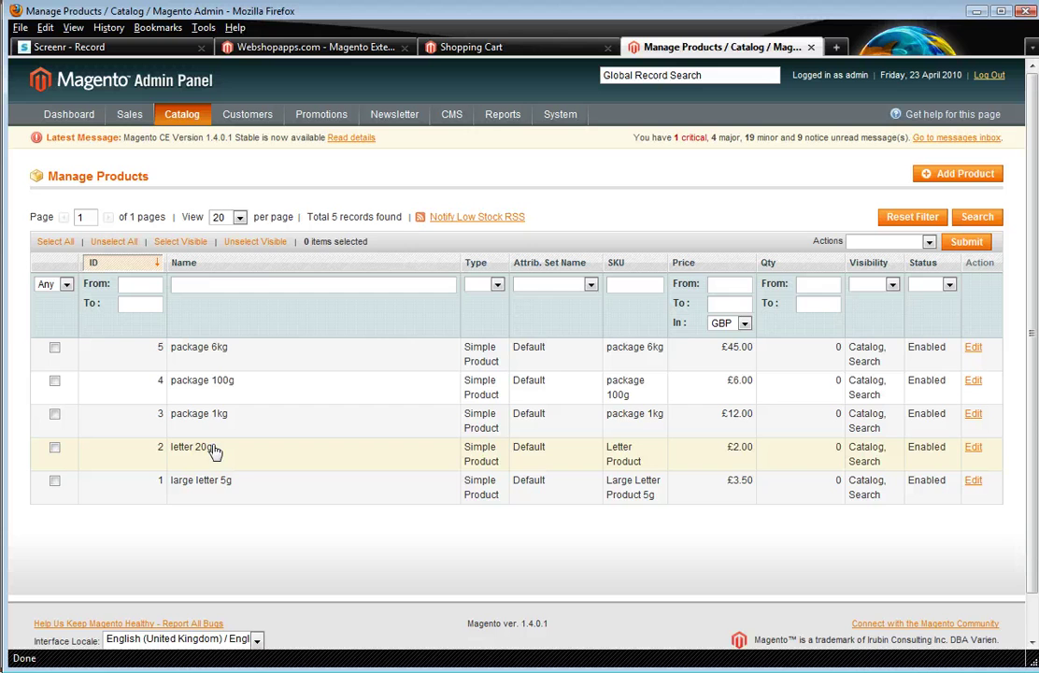
Open the letter 20g product, check its available Shipping Group options, and return to the product list without changes
click(216, 453)
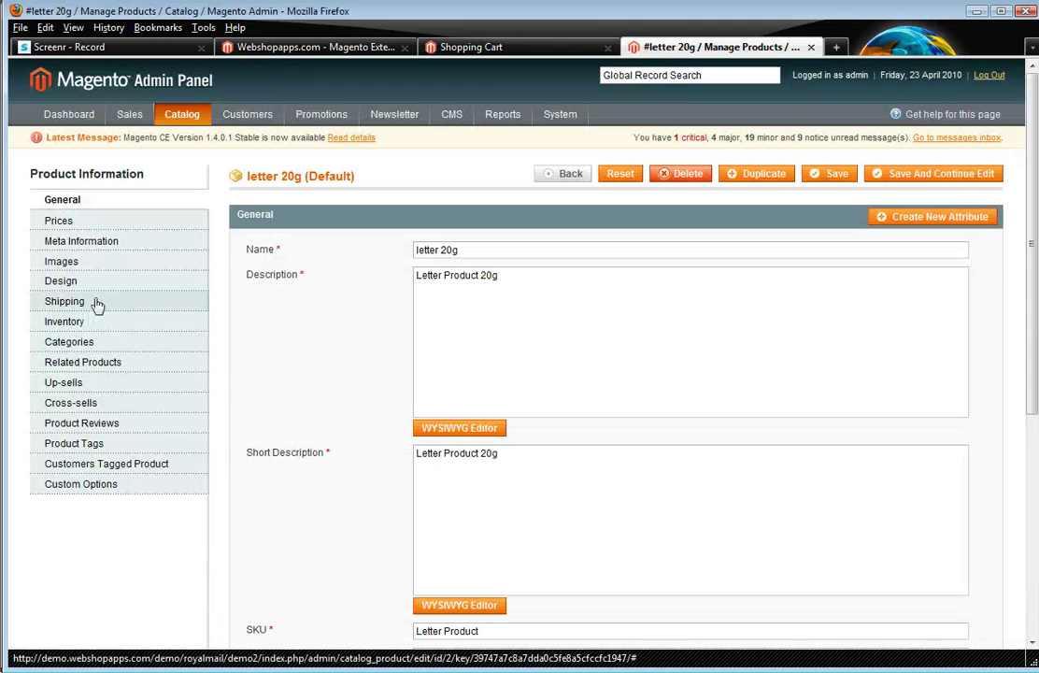
click(95, 302)
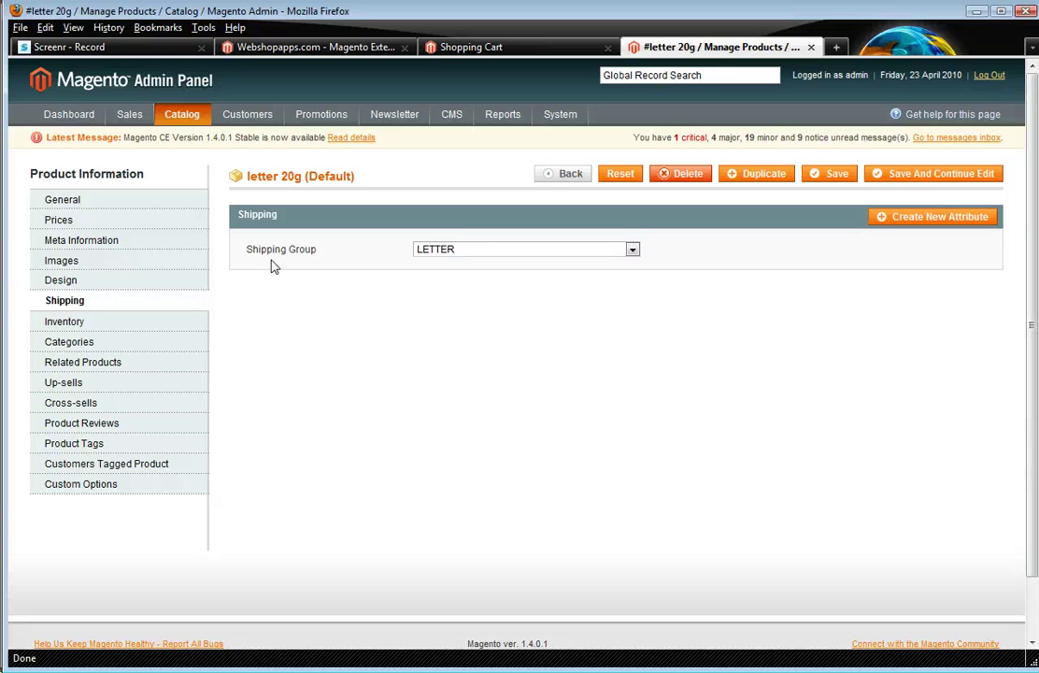
click(492, 251)
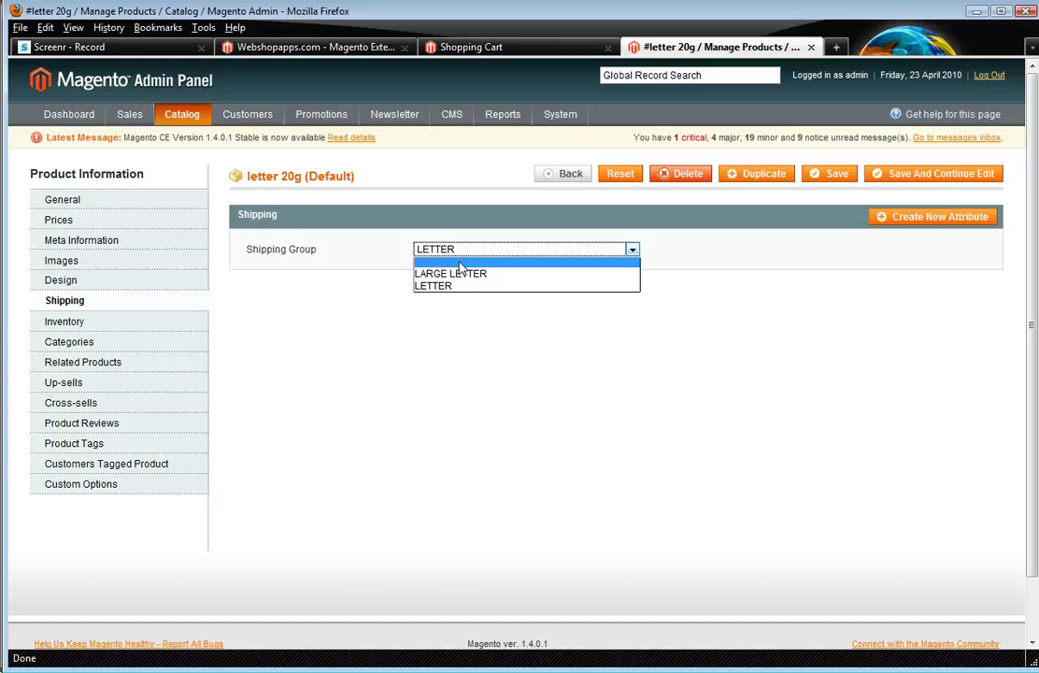
click(720, 286)
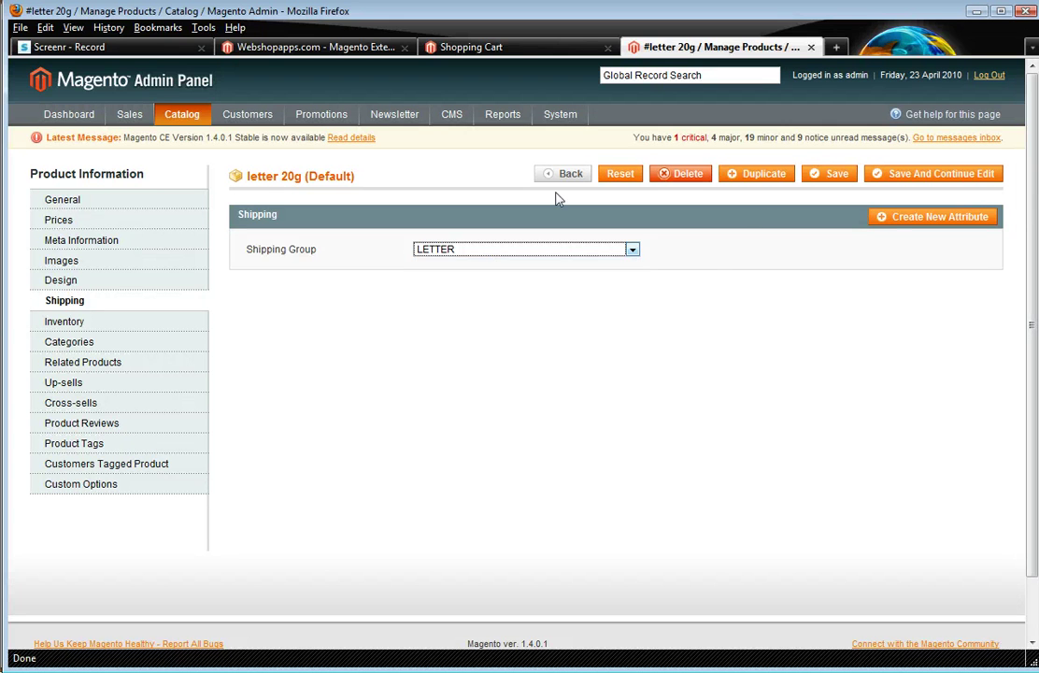
click(564, 175)
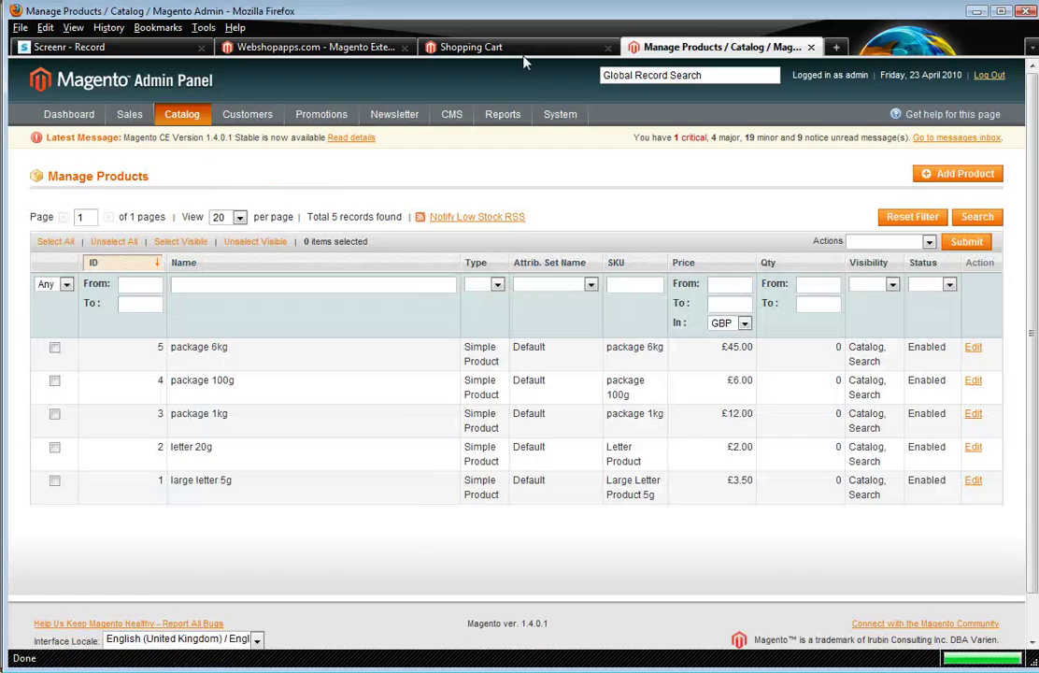
Switch to the storefront cart, open the Products category, and add package 1kg to the cart
click(523, 46)
scroll(317, 252, up, 2)
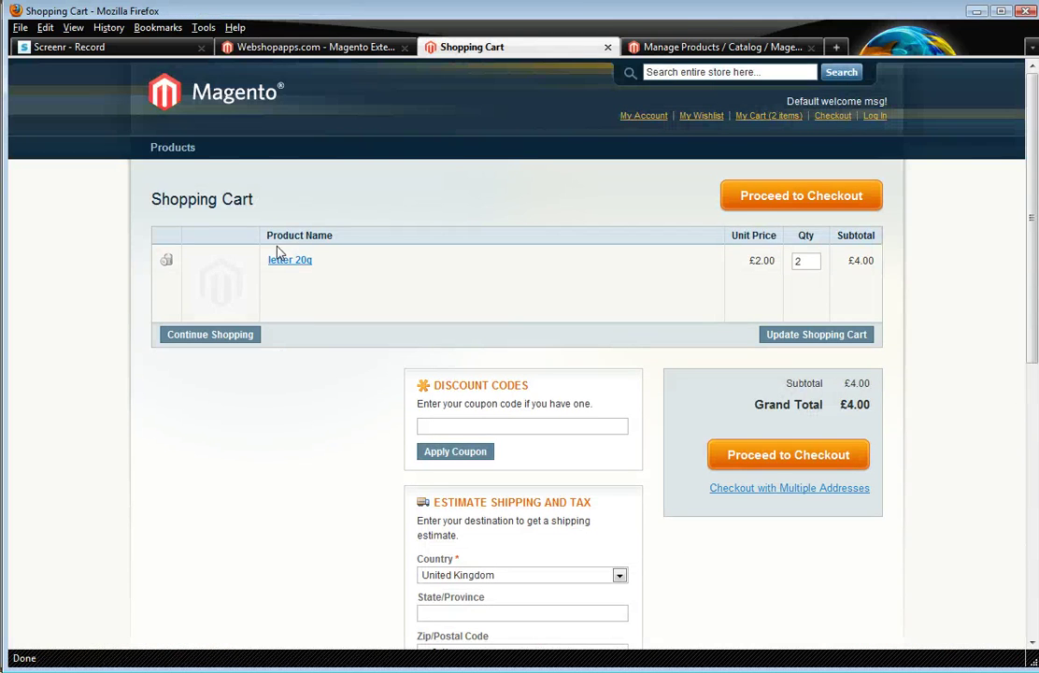
click(183, 152)
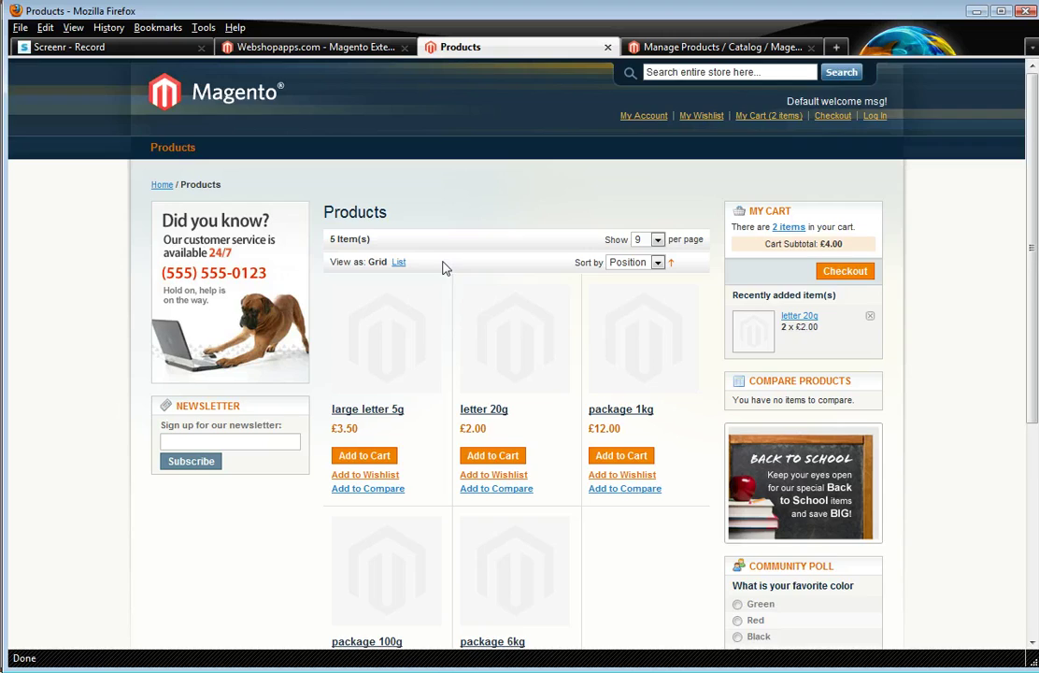
scroll(467, 299, down, 5)
scroll(476, 303, up, 2)
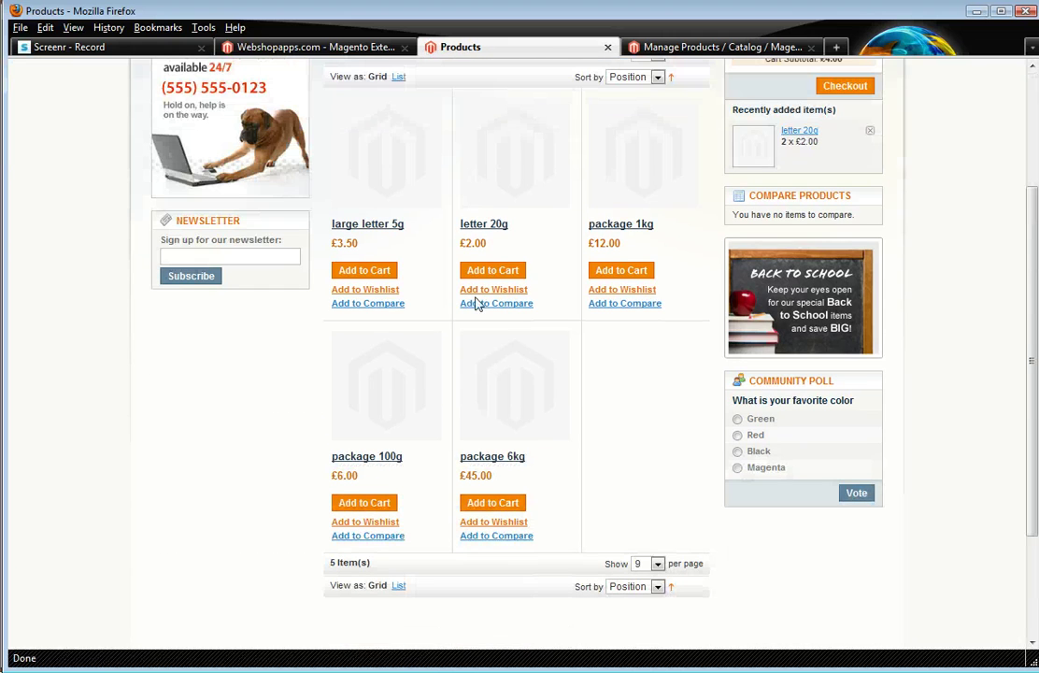
click(623, 271)
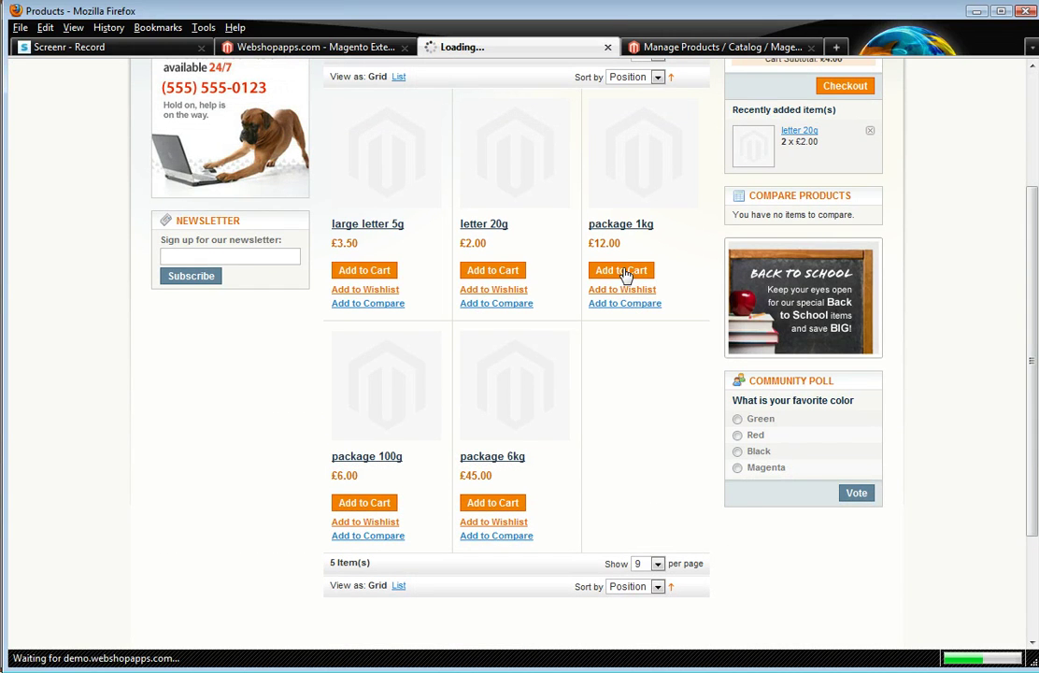
Set the letter 20g quantity to 1 in the shopping cart and update the cart
scroll(621, 273, down, 8)
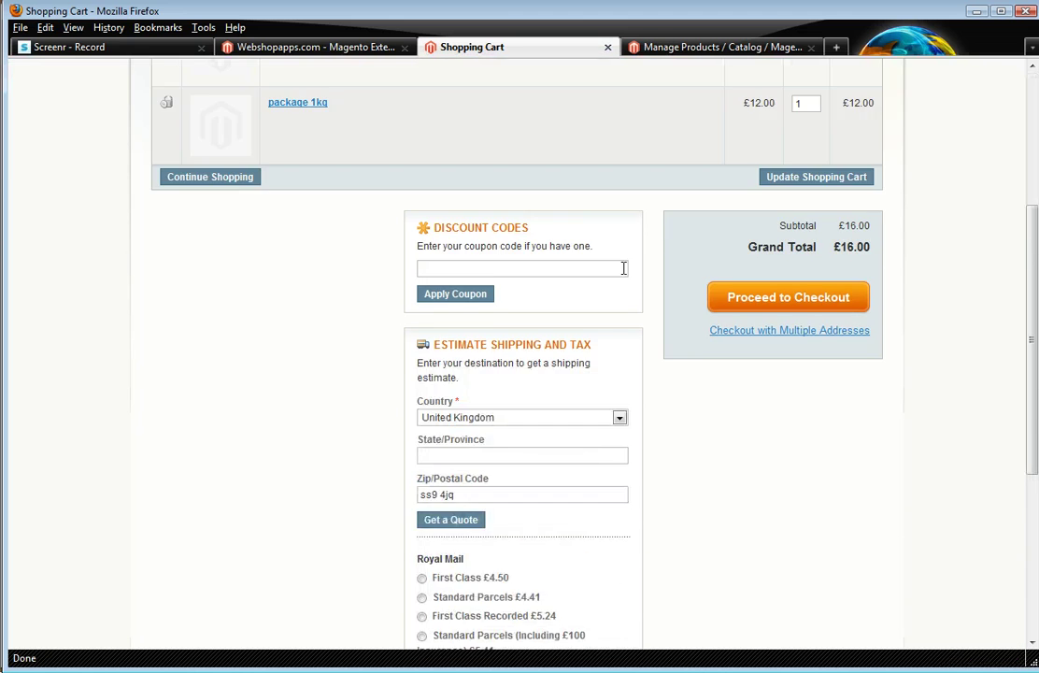
scroll(525, 515, up, 8)
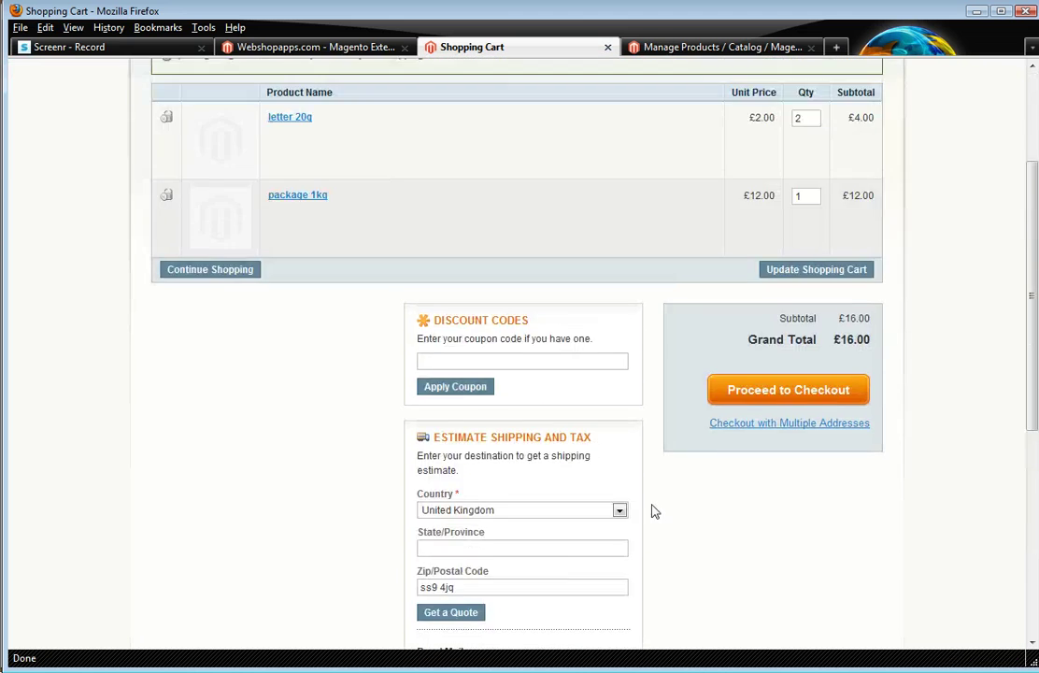
double_click(801, 303)
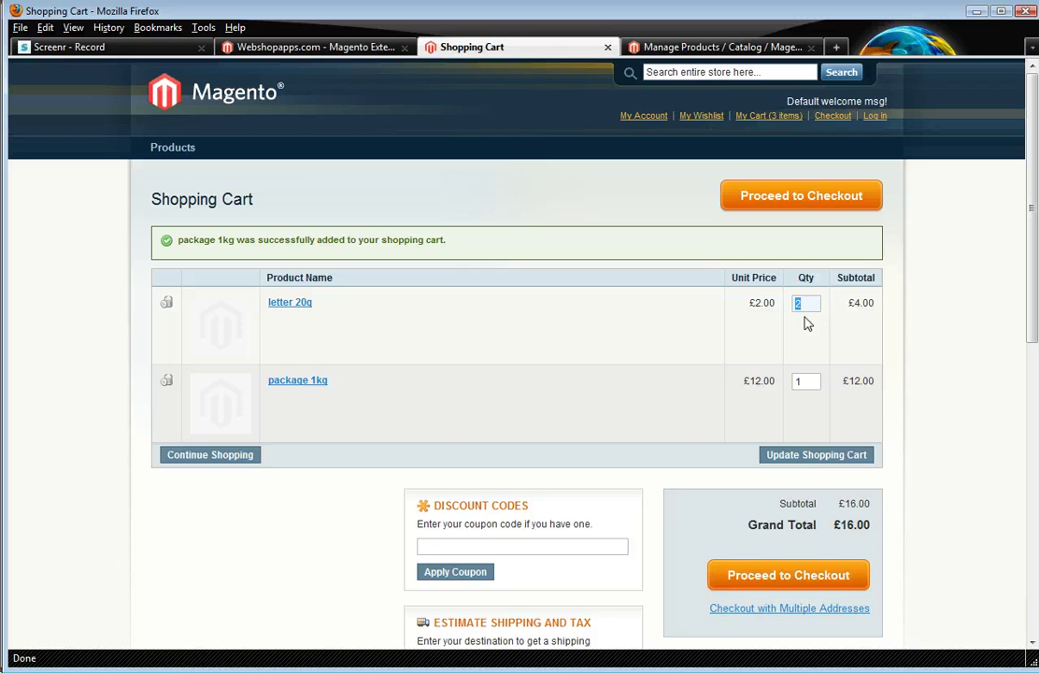
text(1)
click(805, 455)
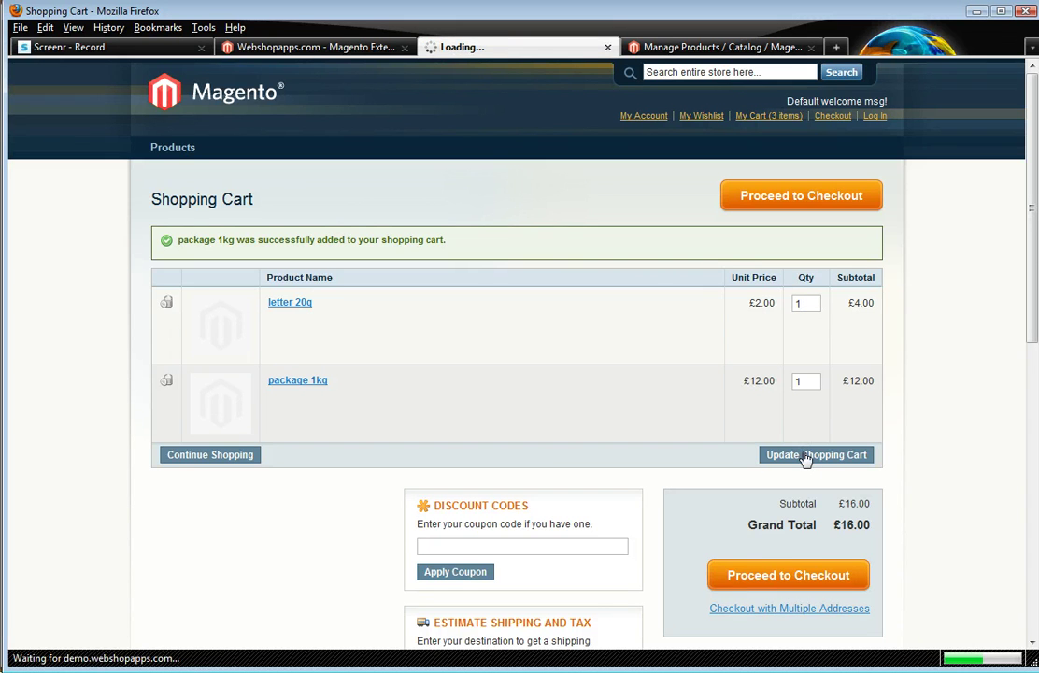
Set the shipping estimate's country to France and request a new quote
scroll(612, 498, down, 5)
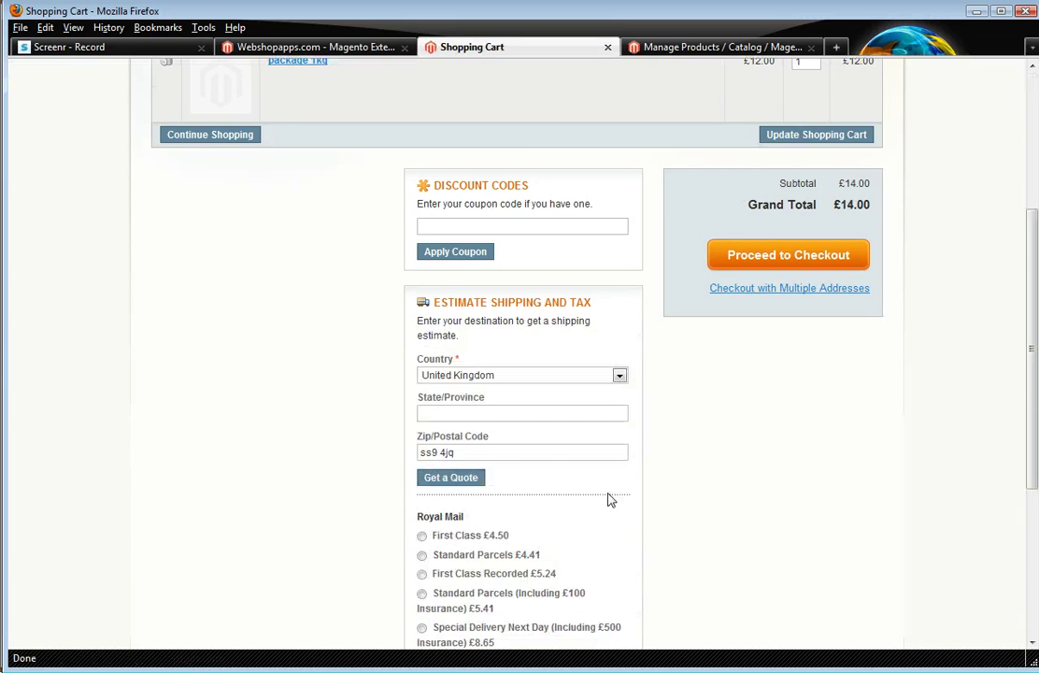
scroll(609, 499, down, 2)
click(455, 283)
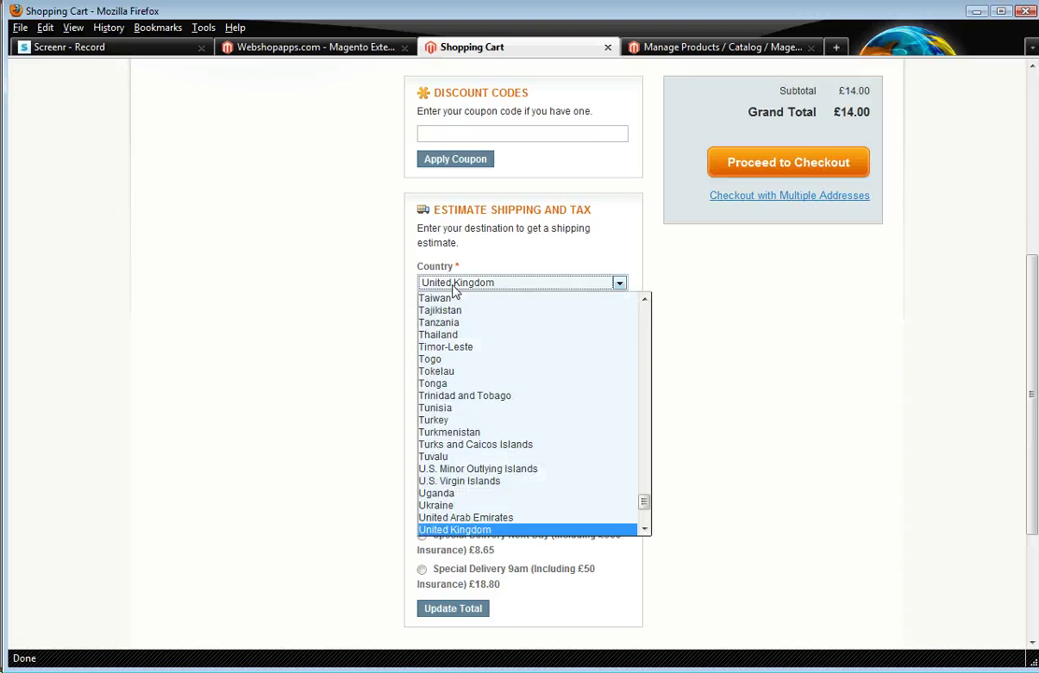
key(f)
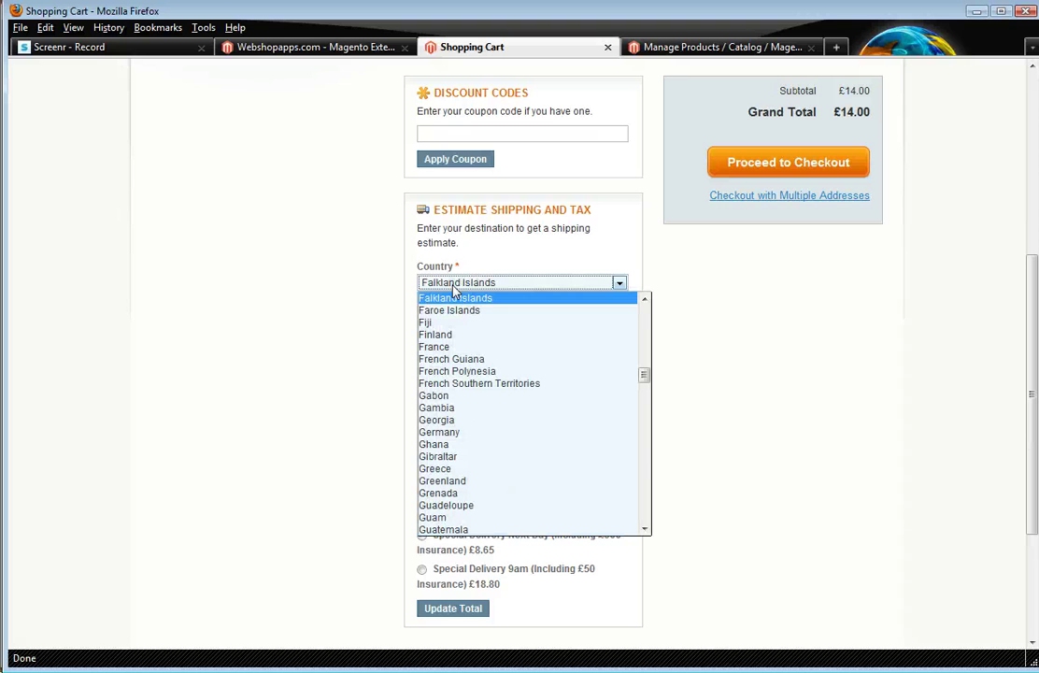
click(452, 346)
click(453, 385)
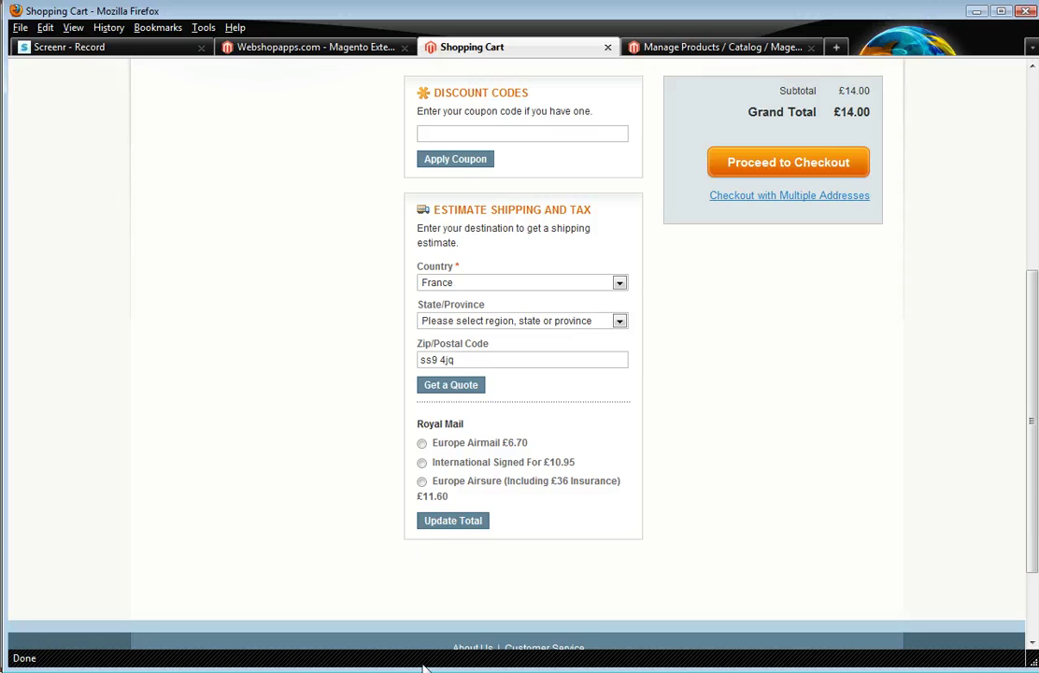
Switch to OpenOffice Calc and examine the country codes of the Europe Airsure rate in cell A164, highlighting them from EST onward
key(alt+Tab)
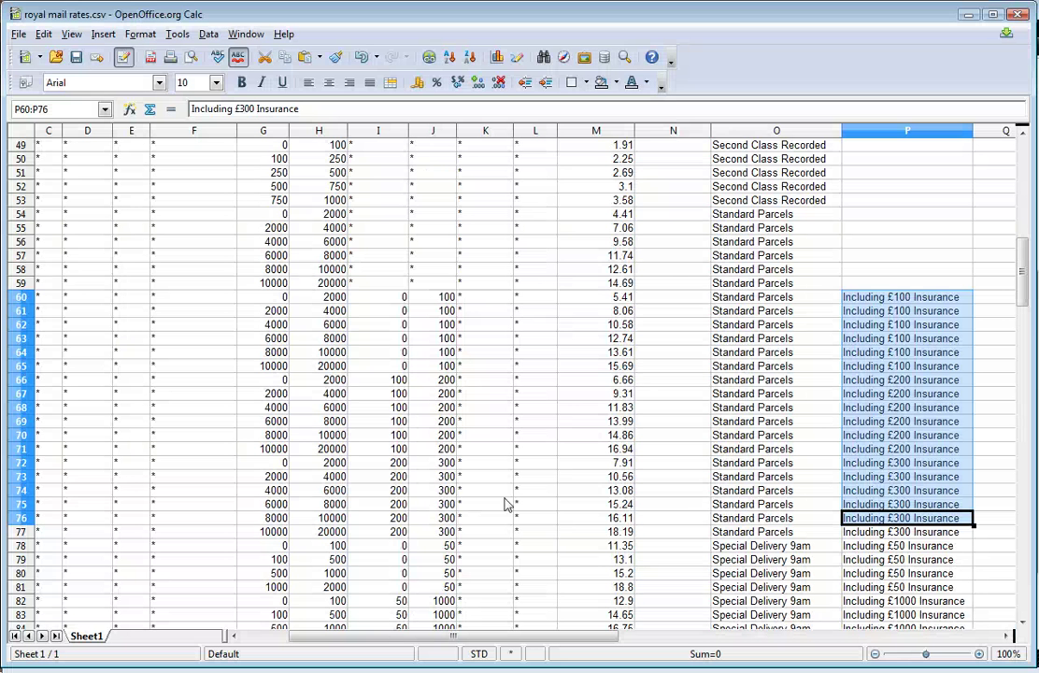
drag(1023, 279, 1021, 489)
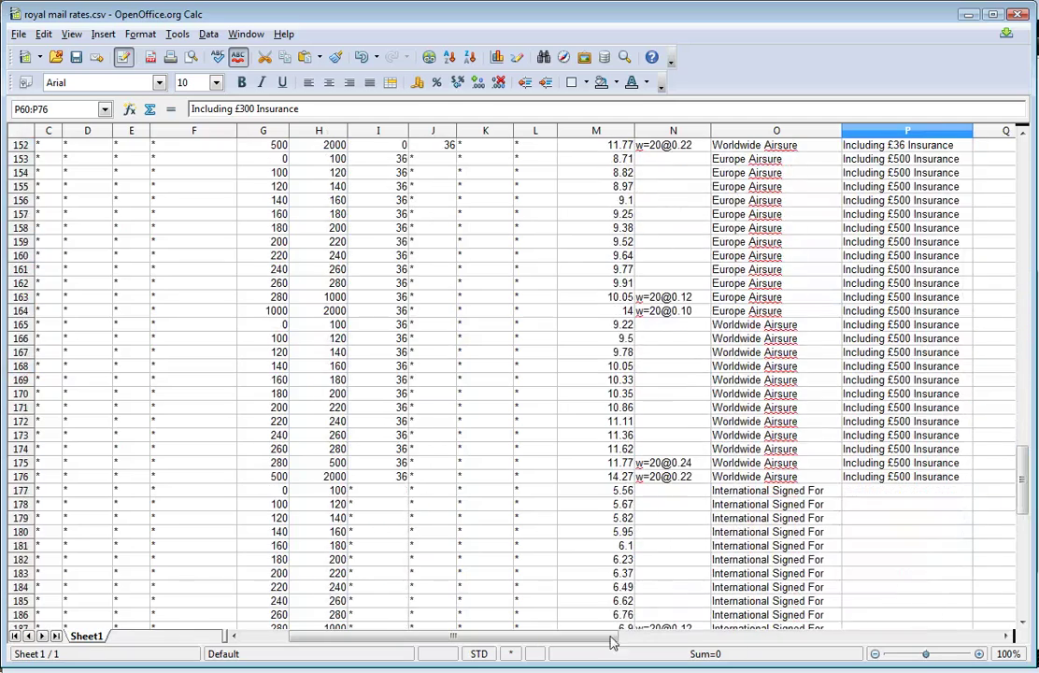
drag(563, 638, 532, 645)
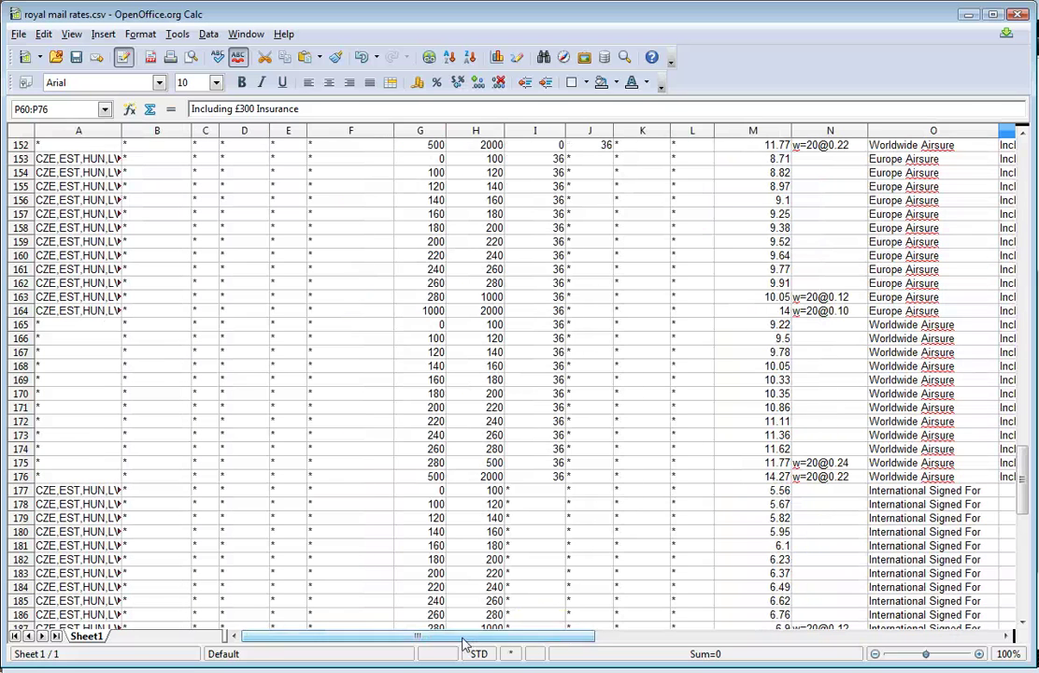
click(66, 313)
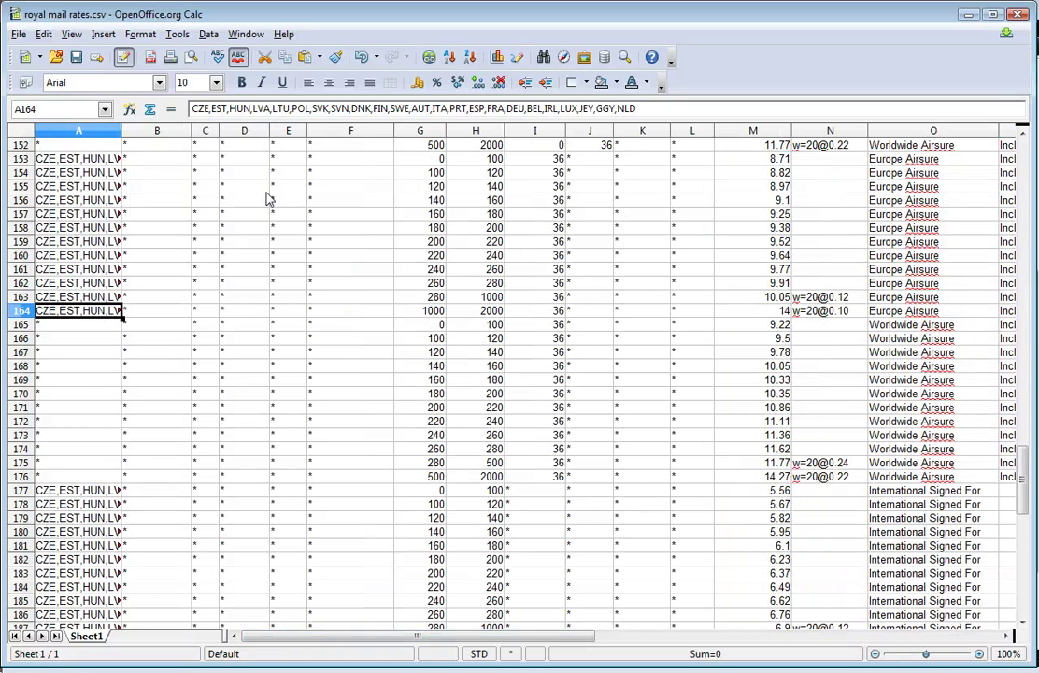
click(213, 109)
key(shift+End)
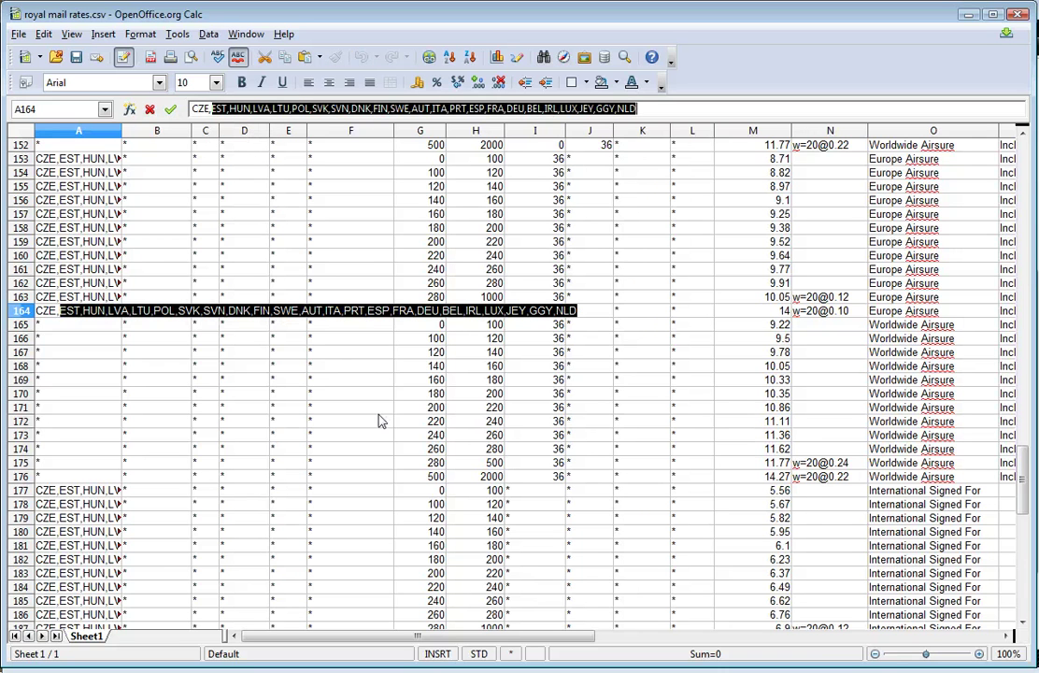
Inspect the weight algorithm in cell N164 and highlight row 200, the table's last rate, before returning to the first rates
click(852, 314)
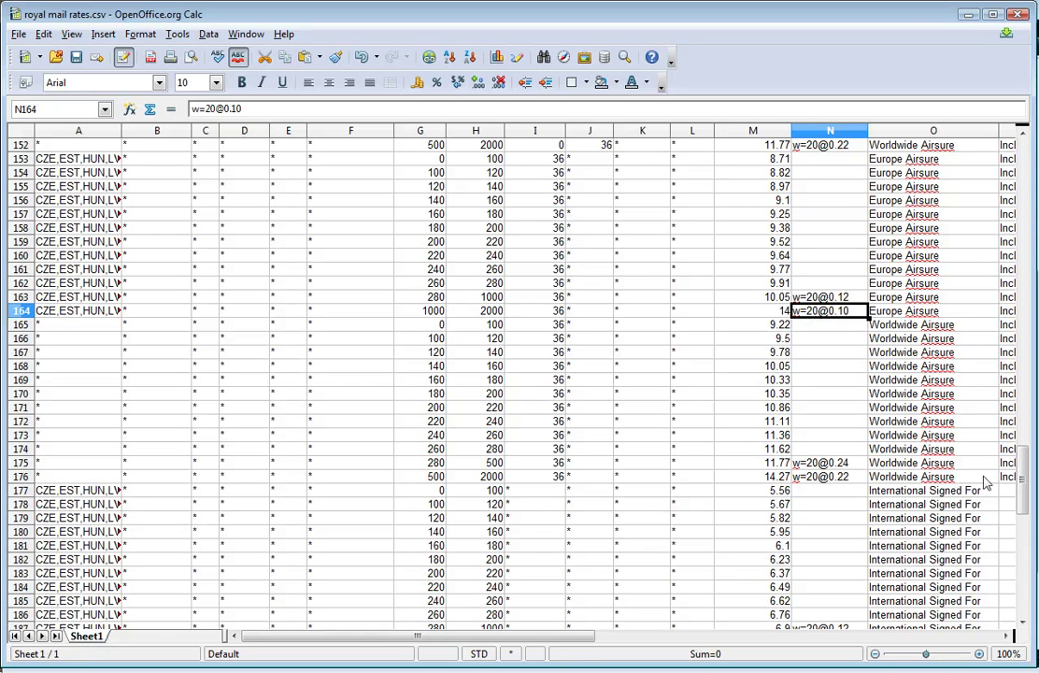
scroll(983, 491, down, 9)
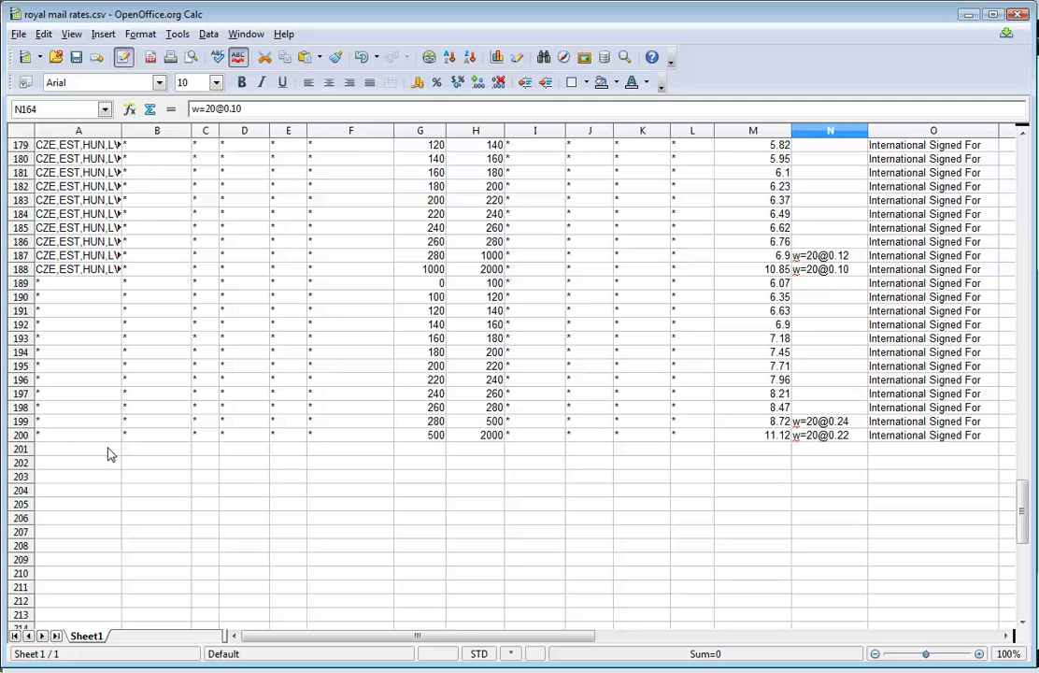
click(28, 435)
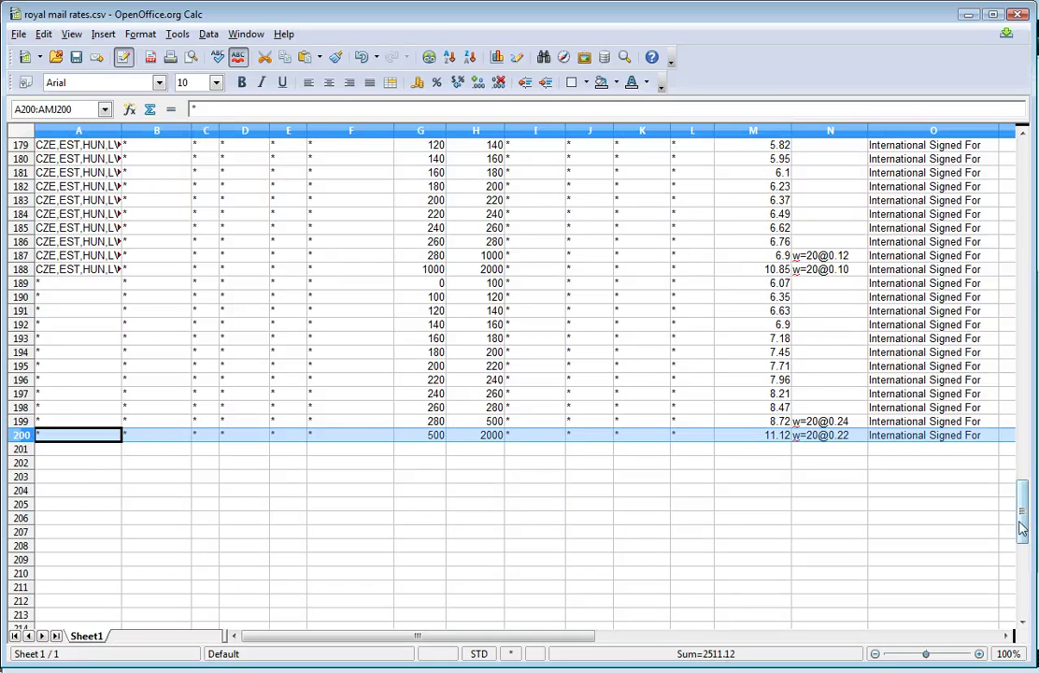
drag(1022, 510, 1024, 187)
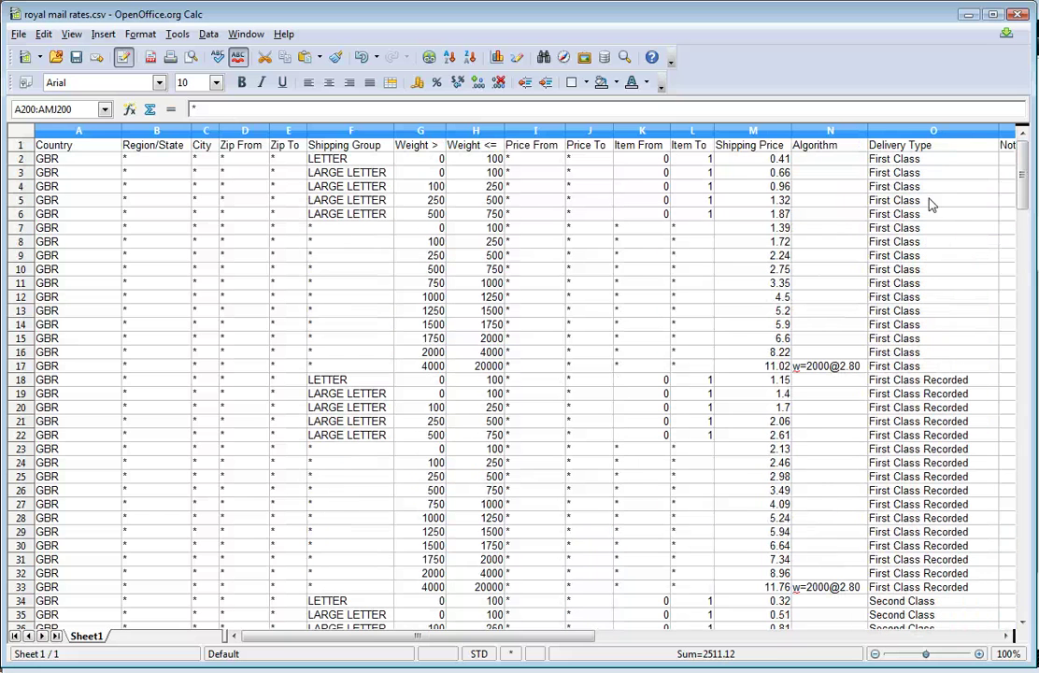